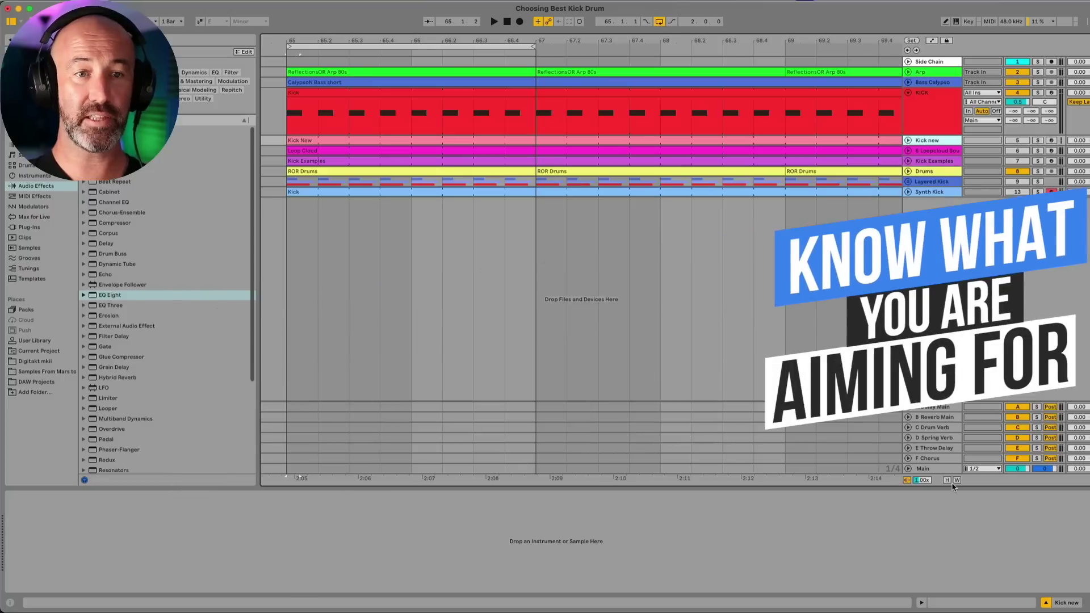
Open the REFERENCE plugin on the Main track and move its window clear of the presenter area over the arrangement.
{"action": "left_click", "coordinate": [935, 470]}
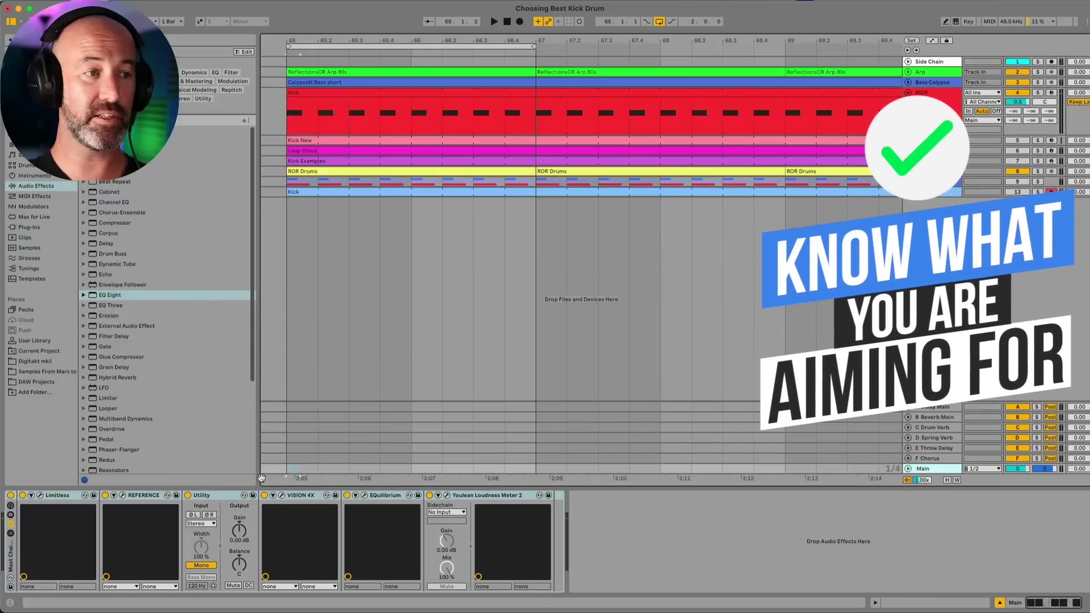
{"action": "left_click", "coordinate": [123, 497]}
{"action": "left_click_drag", "start_coordinate": [394, 168], "coordinate": [613, 114]}
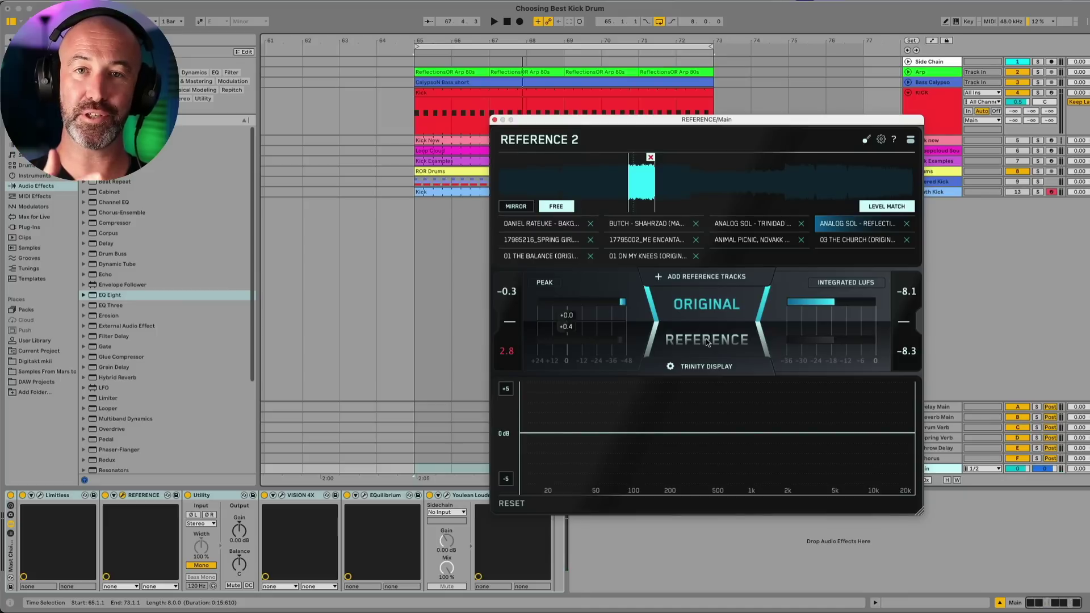
Play the loop and compare the original mix with the ANALOG SOL - REFLECTI, ANALOG SOL - TRINIDAD, ME ENCANTA and SPRING GIRL references, ending on Original.
{"action": "key", "text": "space"}
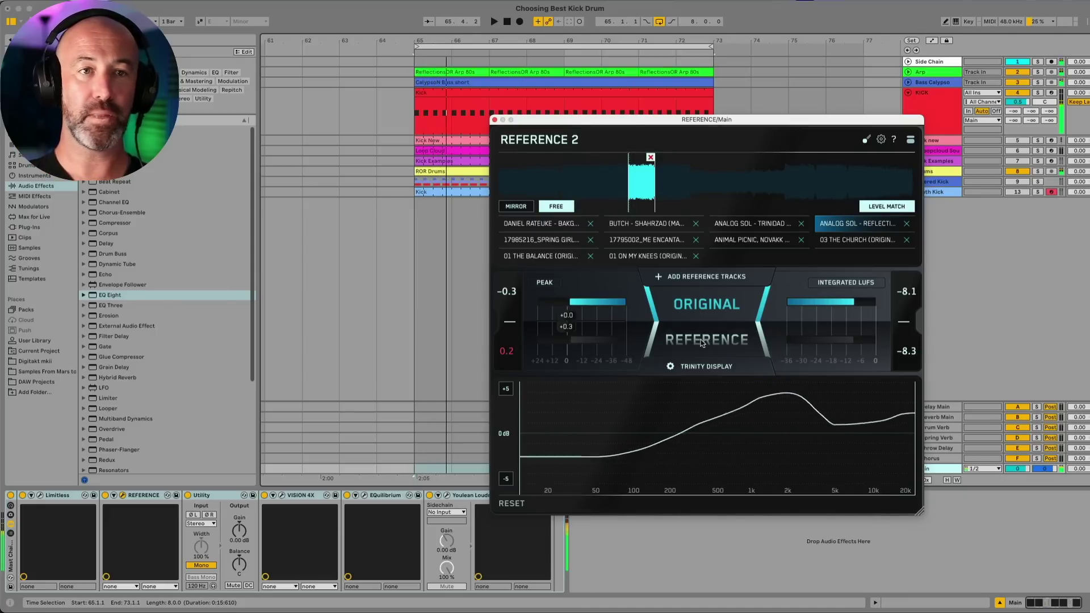
{"action": "key", "text": "space"}
{"action": "left_click", "coordinate": [702, 339]}
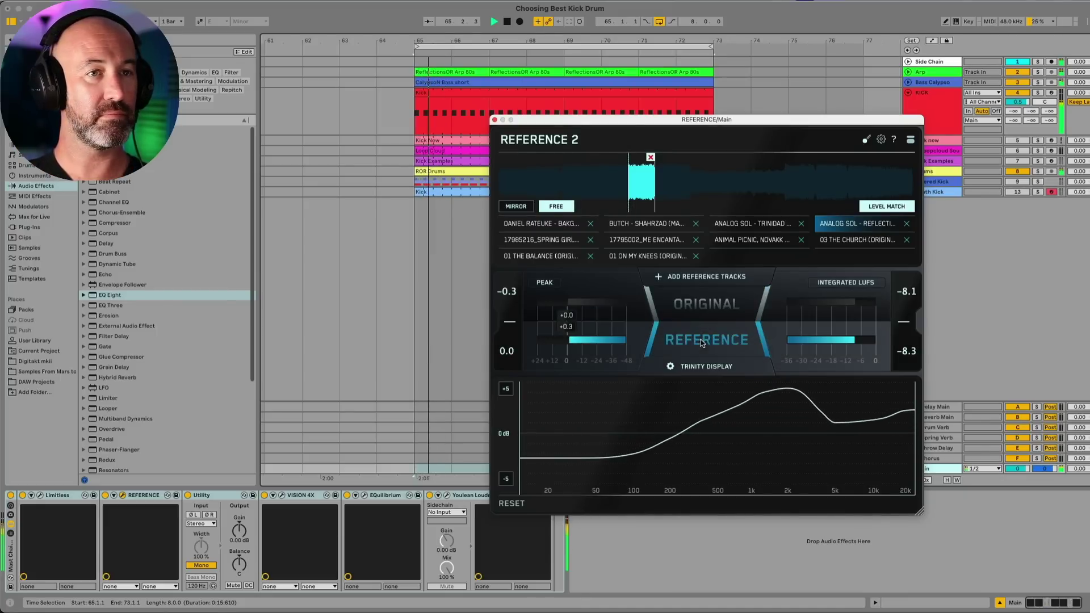
{"action": "left_click", "coordinate": [746, 223]}
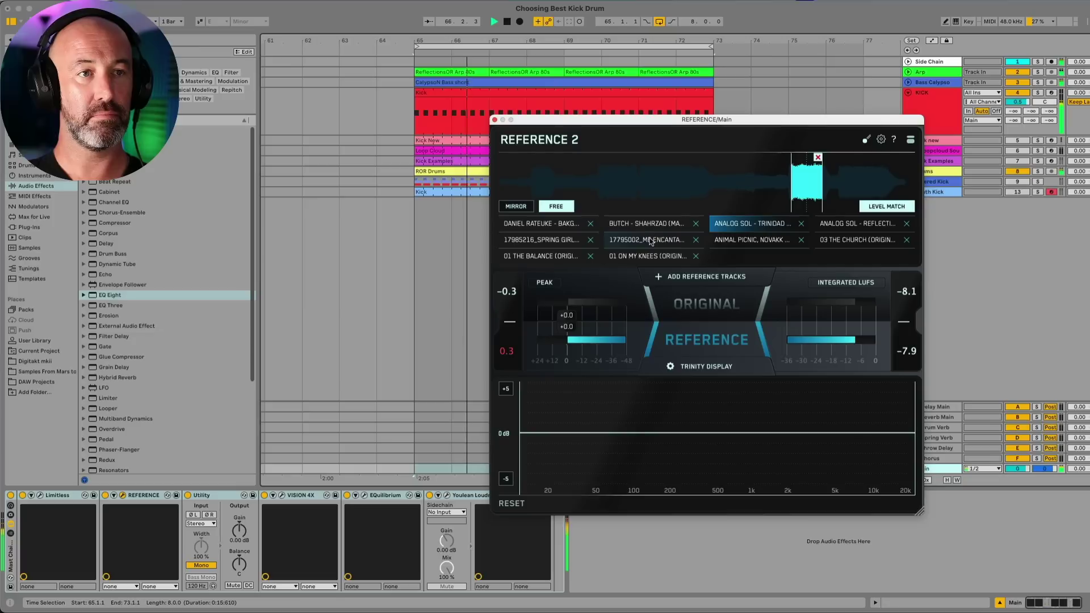
{"action": "left_click", "coordinate": [651, 241]}
{"action": "left_click", "coordinate": [549, 240]}
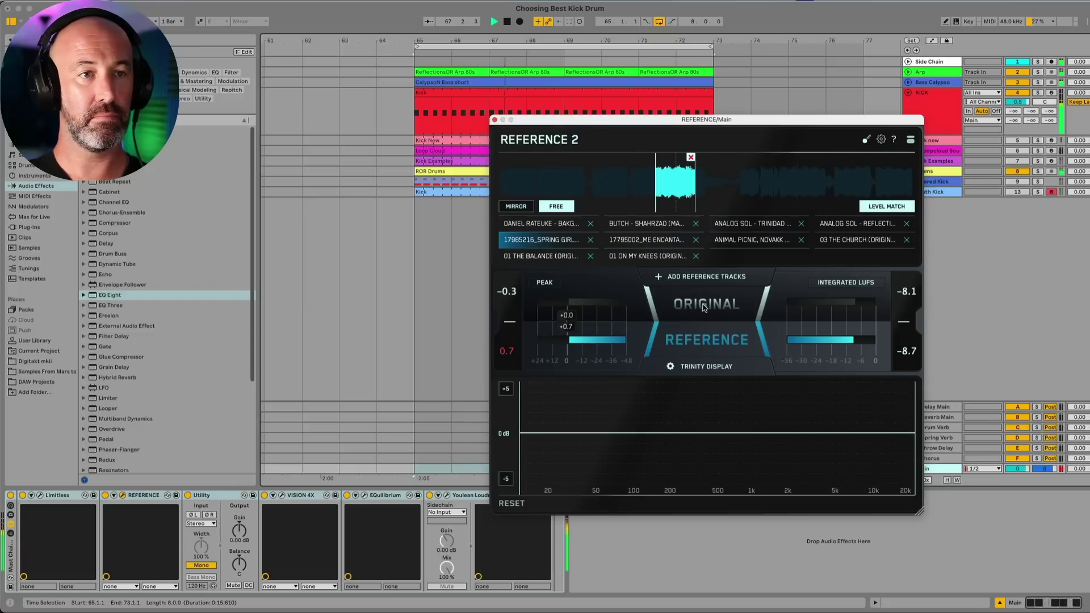
{"action": "left_click", "coordinate": [707, 306]}
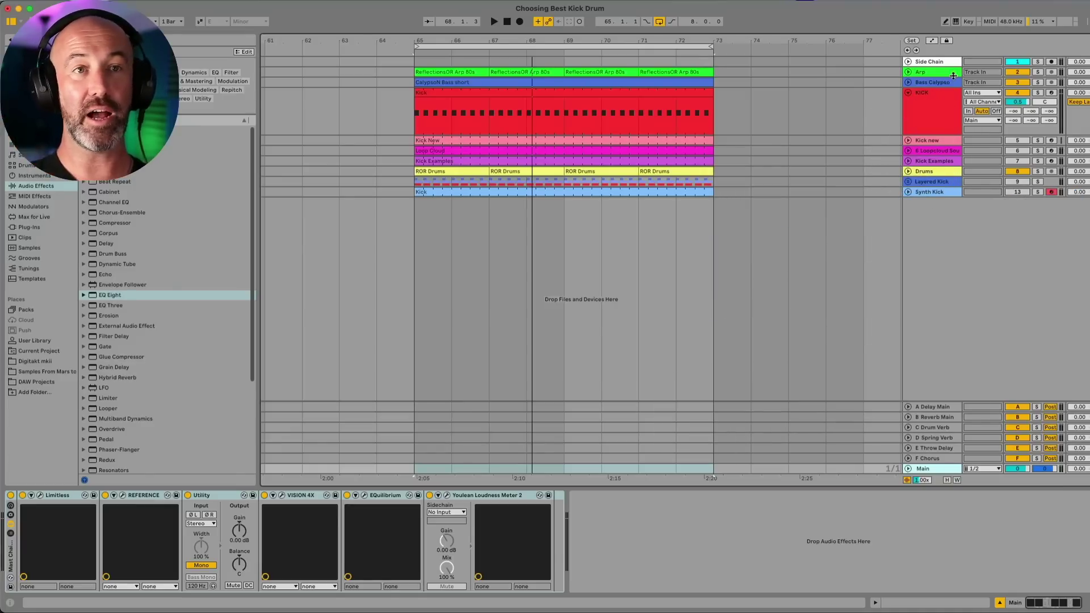
Listen to the looped section while toggling the KICK track's activation, and stop playback.
{"action": "left_click", "coordinate": [1016, 93]}
{"action": "key", "text": "space"}
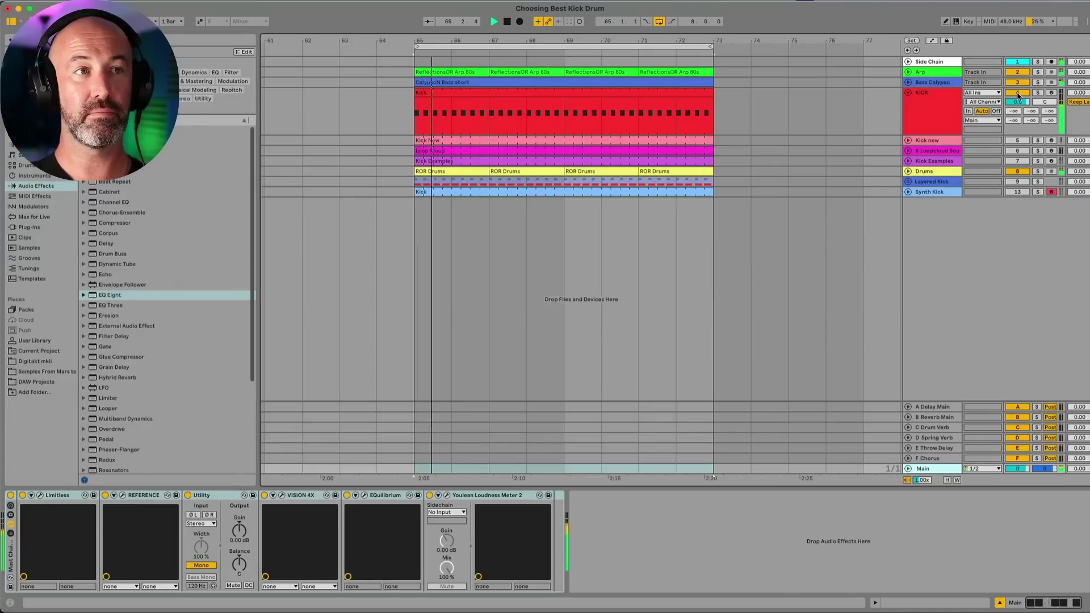
{"action": "left_click", "coordinate": [1017, 95]}
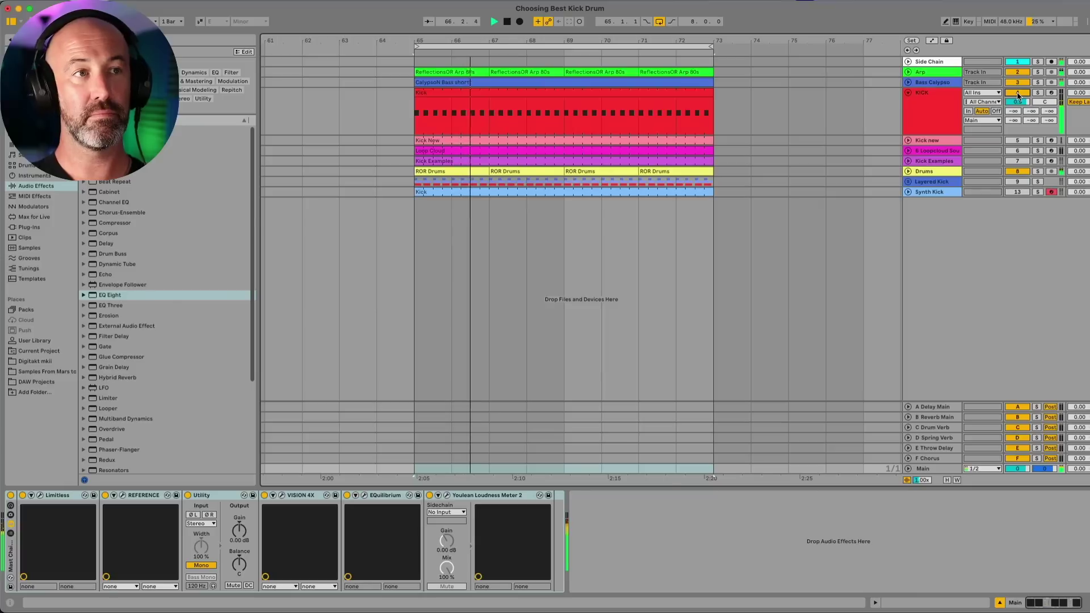
{"action": "key", "text": "space"}
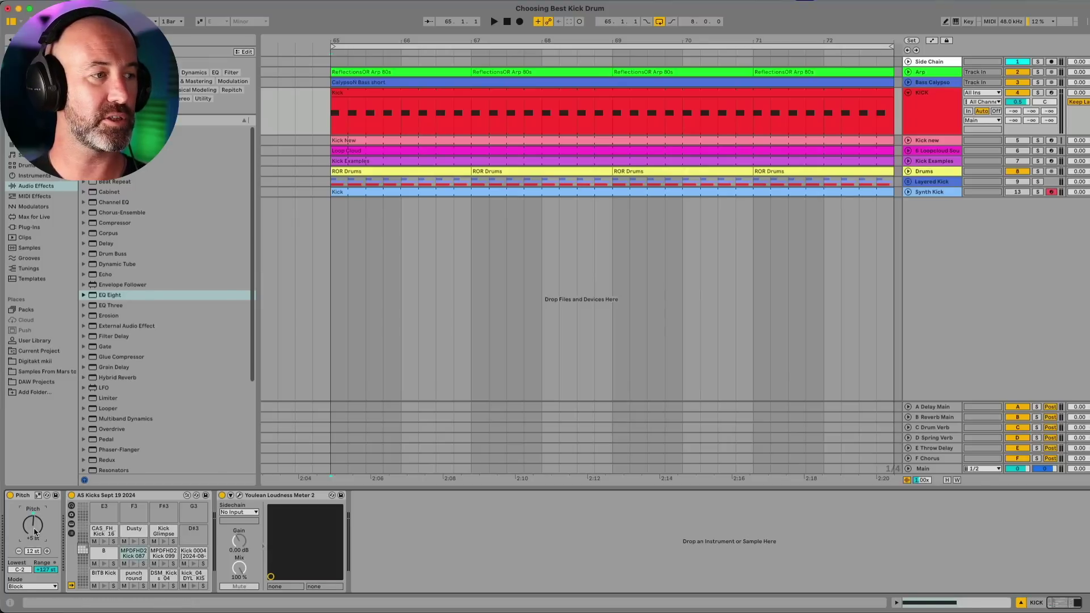
Check the KICK clip's note, return to its devices and raise the Pitch device one semitone at a time to +5 st during playback.
{"action": "double_click", "coordinate": [366, 95]}
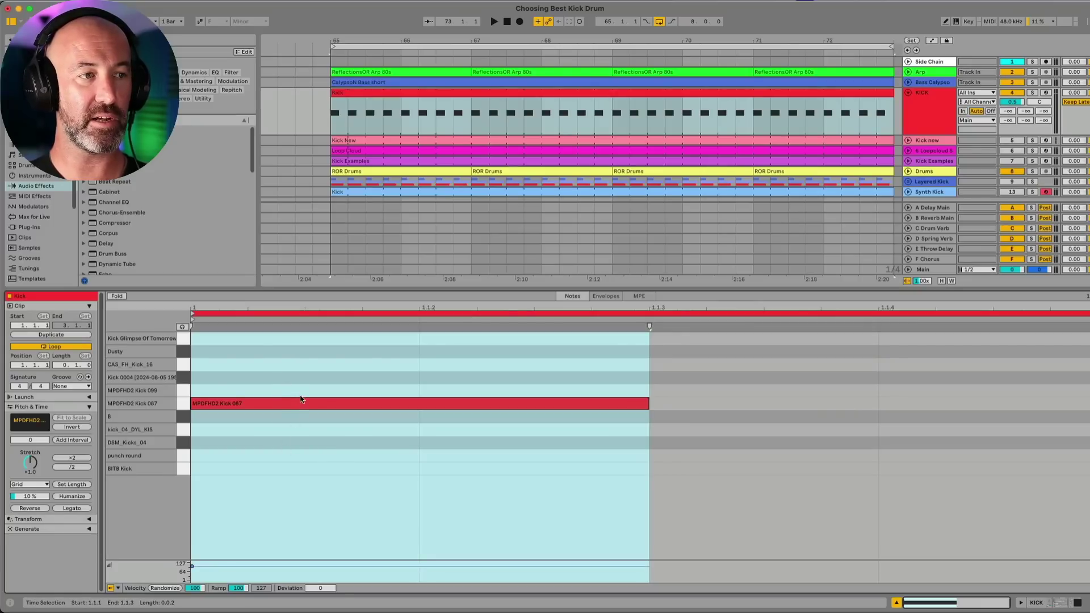
{"action": "key", "text": "shift+Tab"}
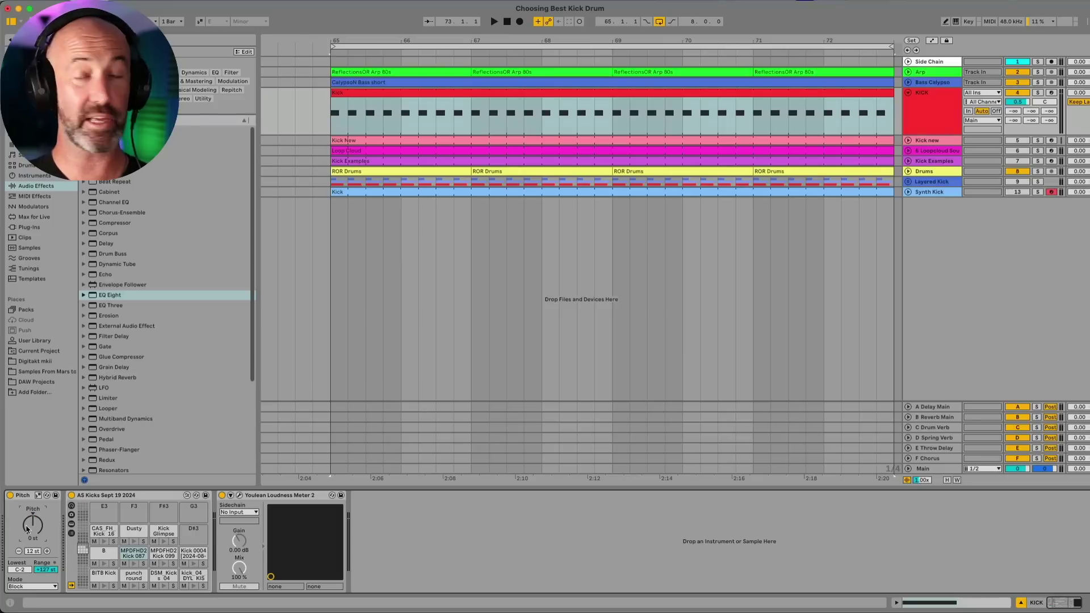
{"action": "key", "text": "space"}
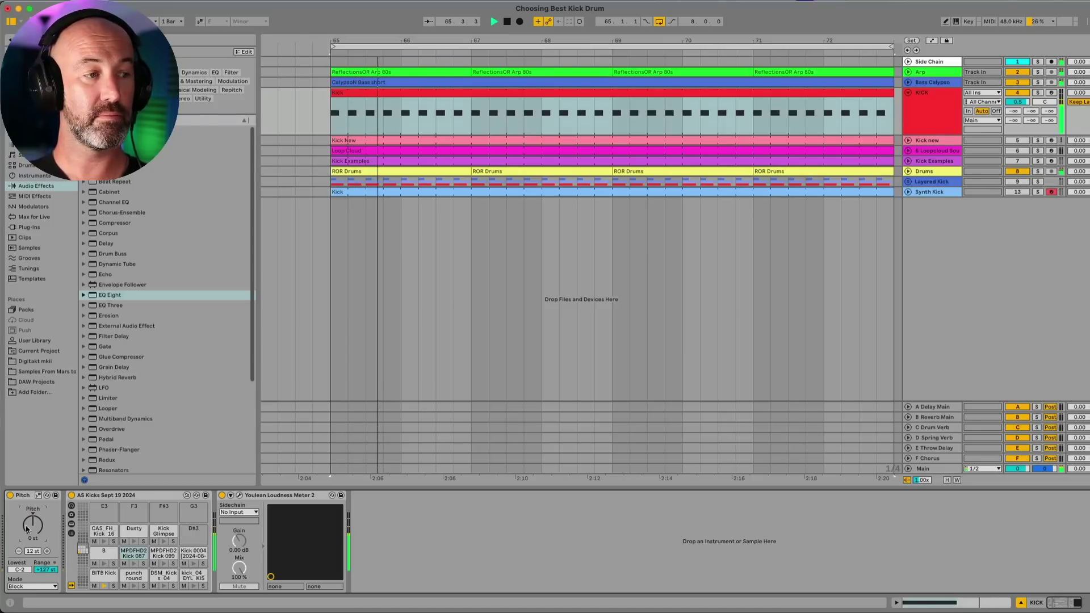
{"action": "key", "text": "Up"}
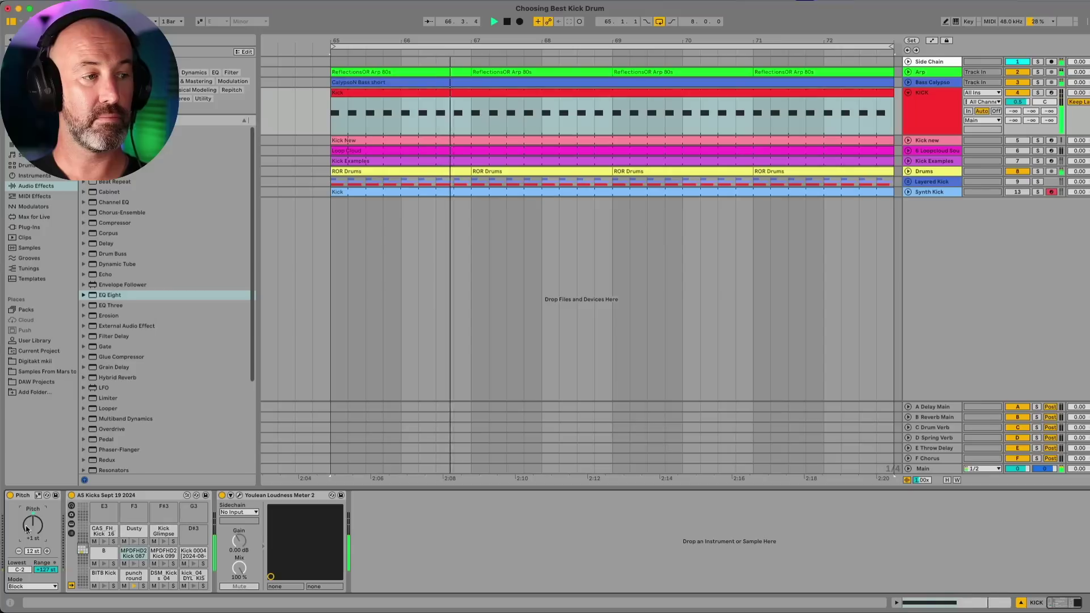
{"action": "key", "text": "Up"}
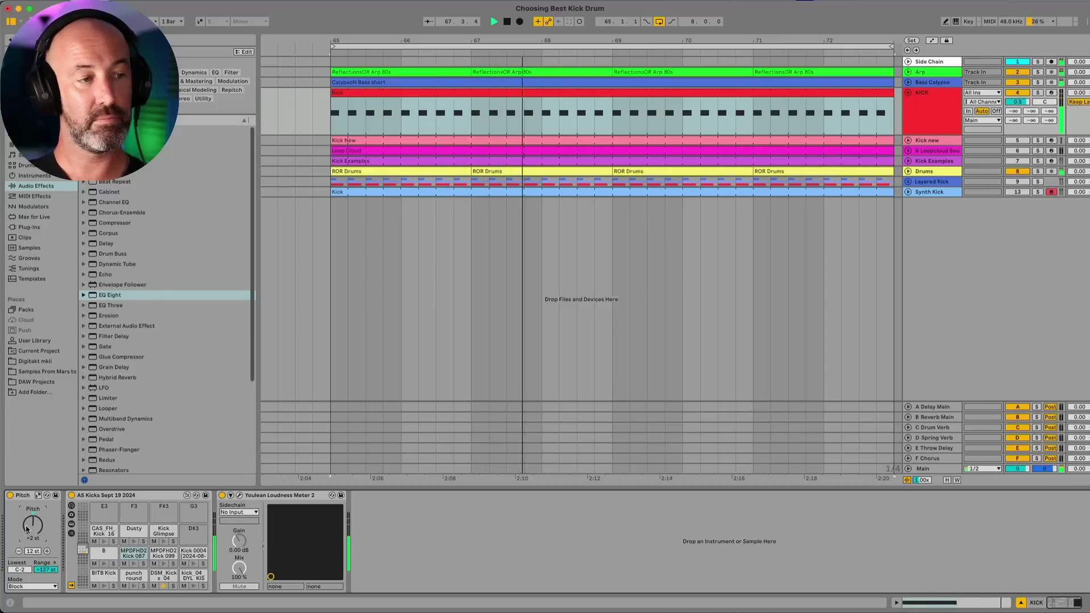
{"action": "key", "text": "Up"}
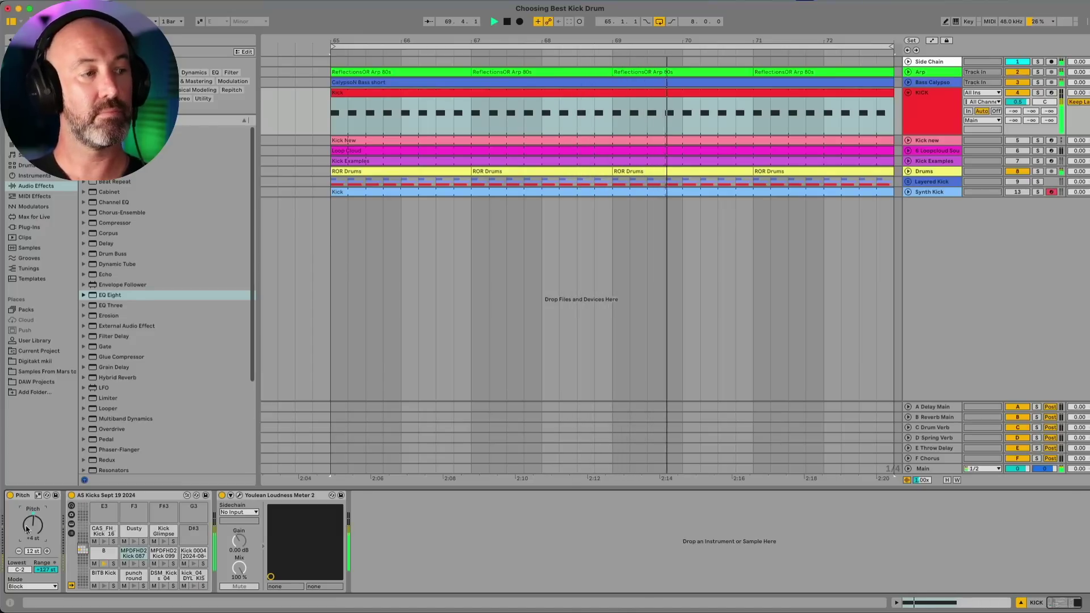
{"action": "key", "text": "Up"}
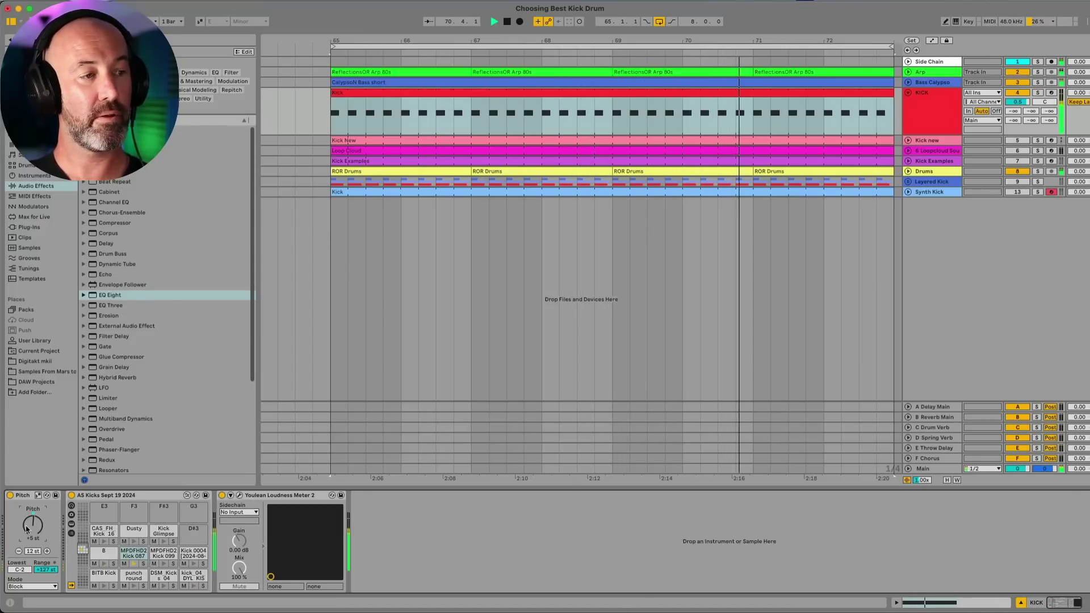
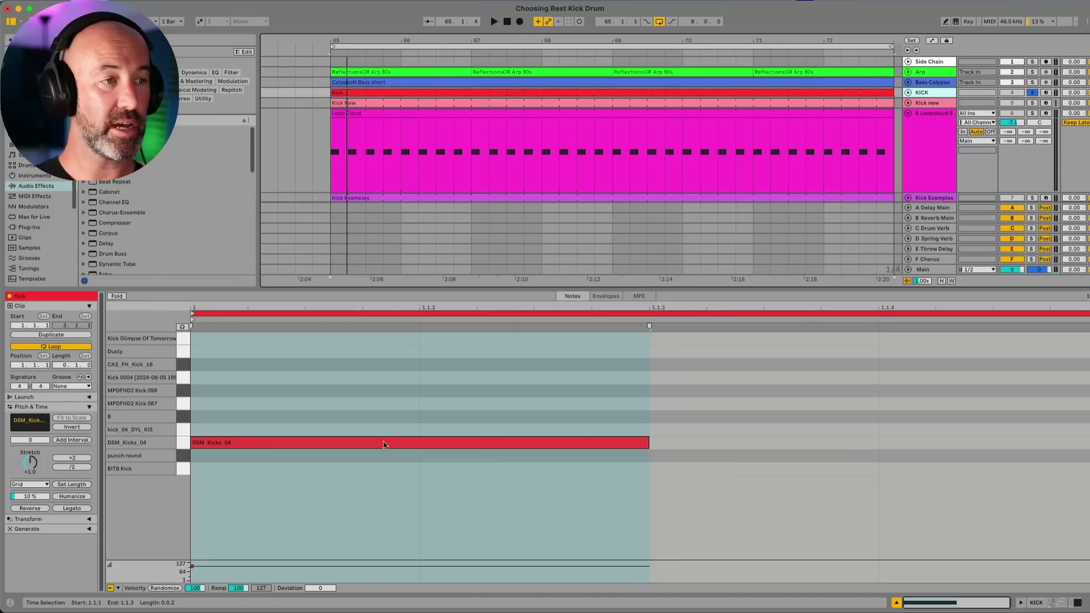
Move the DSM_Kicks_04 note up three pads and back down again to audition neighbouring kicks, and close the note editor.
{"action": "left_click", "coordinate": [272, 447]}
{"action": "key", "text": "Up"}
{"action": "key", "text": "Up"}
{"action": "key", "text": "Up"}
{"action": "key", "text": "Down"}
{"action": "key", "text": "Down"}
{"action": "key", "text": "Down"}
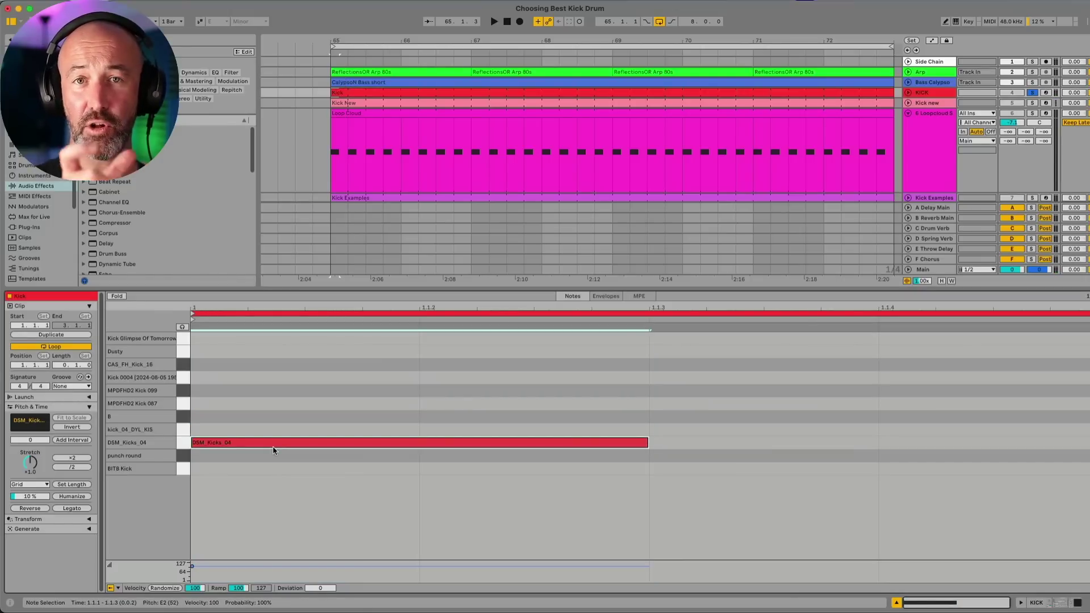
{"action": "key", "text": "shift+Tab"}
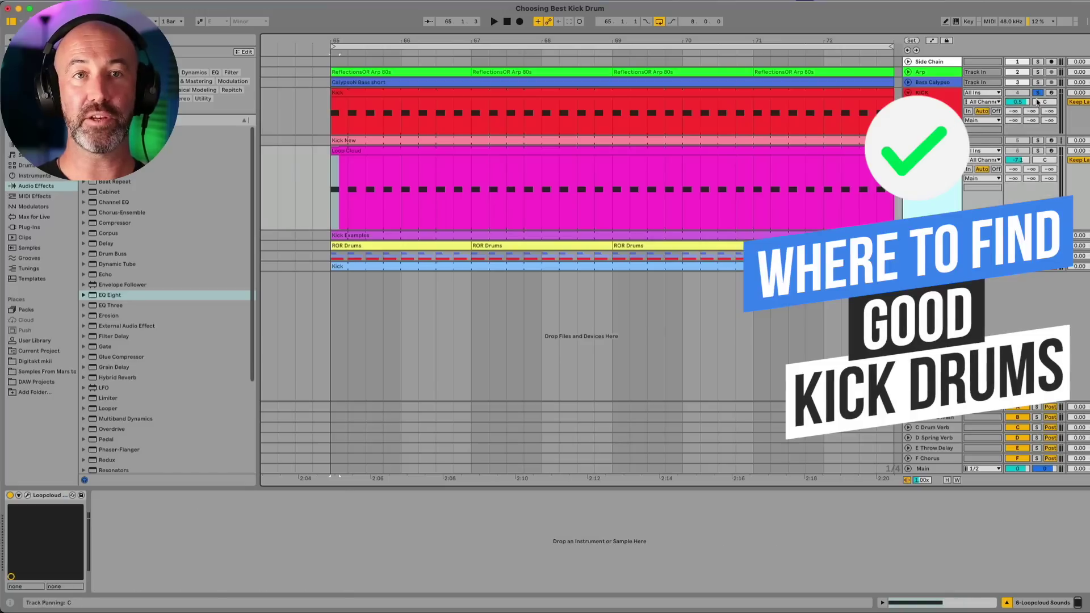
Unsolo the KICK track, and activate and select the Loopcloud Sounds track.
{"action": "left_click", "coordinate": [1037, 94]}
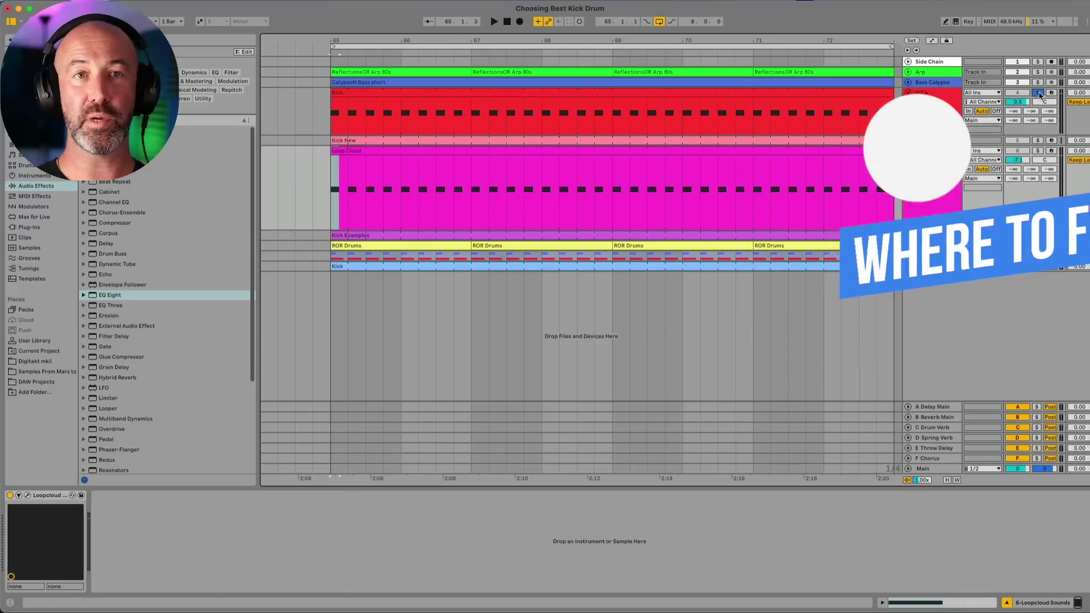
{"action": "left_click", "coordinate": [1018, 152]}
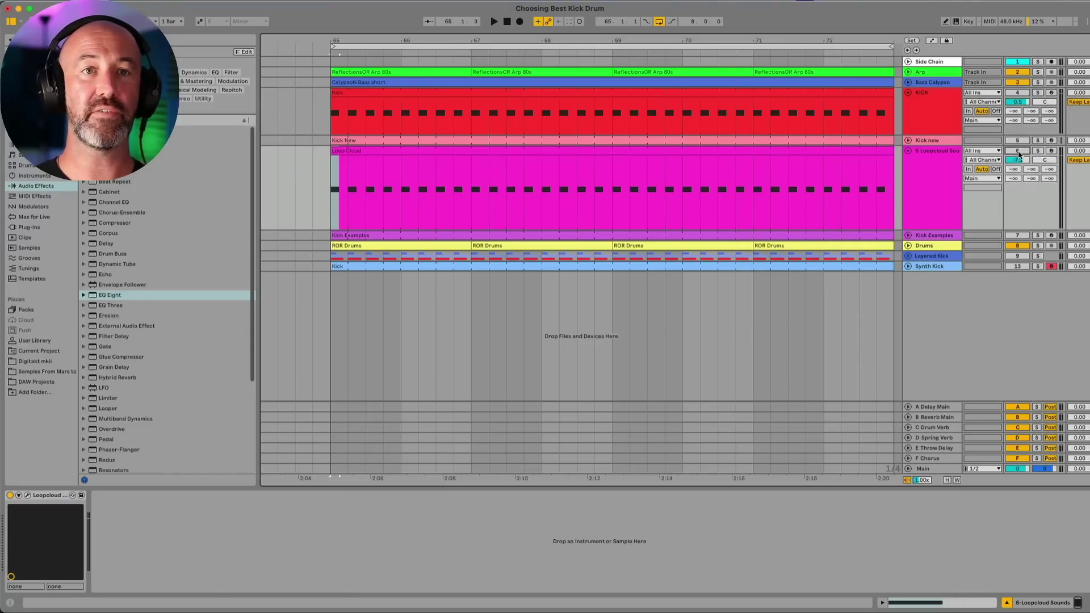
{"action": "left_click", "coordinate": [921, 163]}
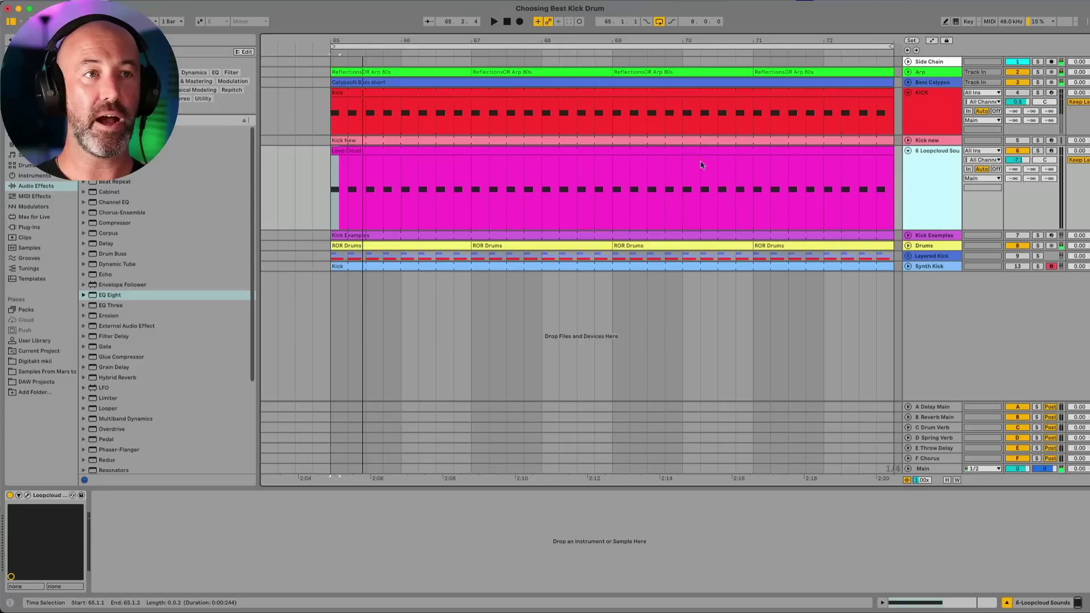
Select the Loop Cloud clip, open the Loopcloud Sounds plugin and move its window up so the whole sample list is accessible.
{"action": "left_click", "coordinate": [688, 154]}
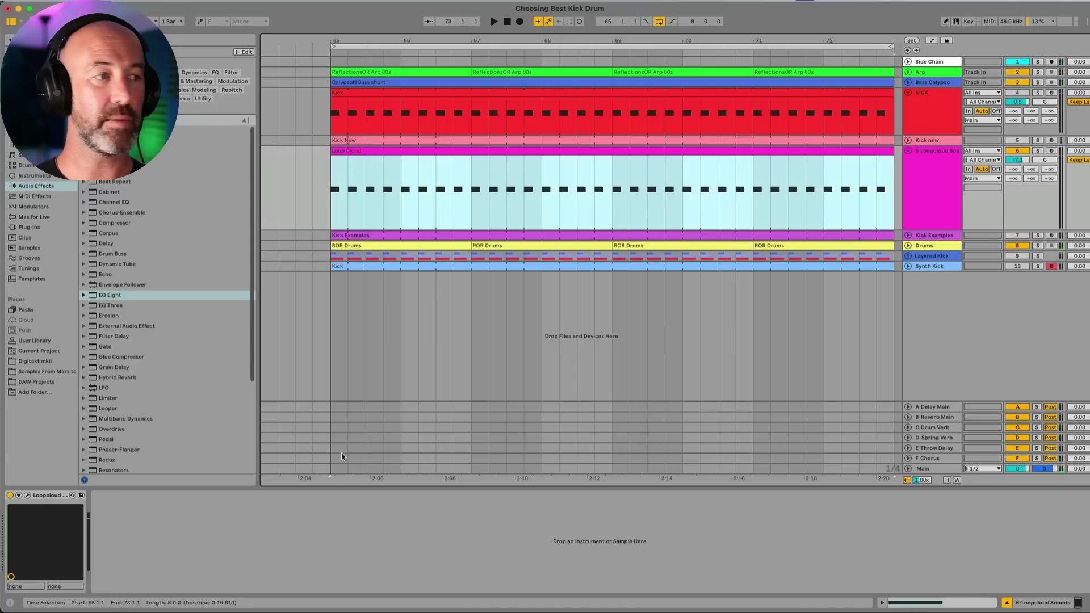
{"action": "left_click", "coordinate": [27, 495]}
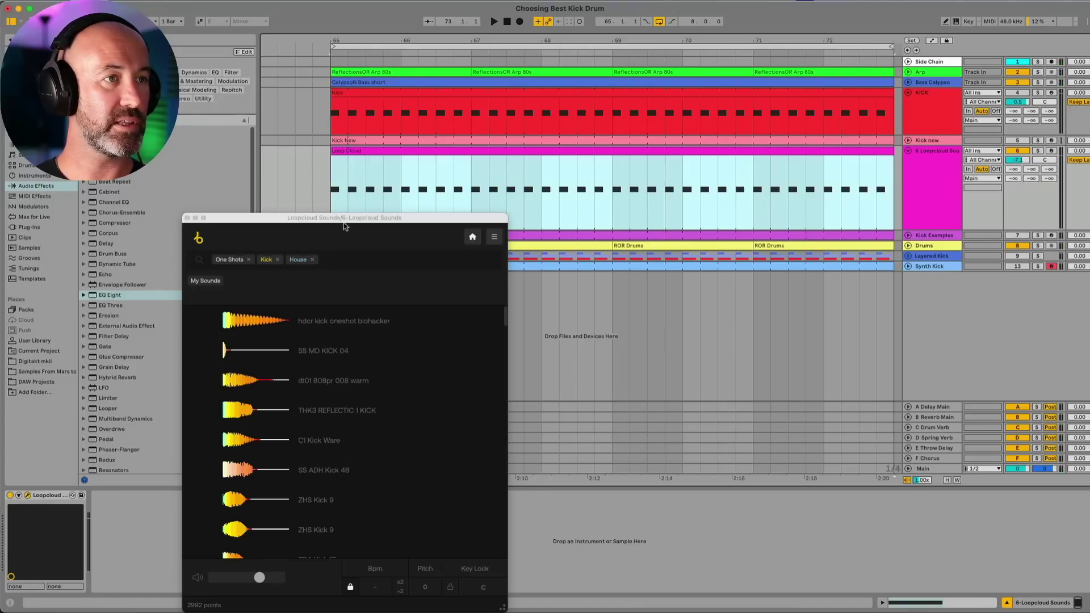
{"action": "left_click_drag", "start_coordinate": [343, 226], "coordinate": [340, 97]}
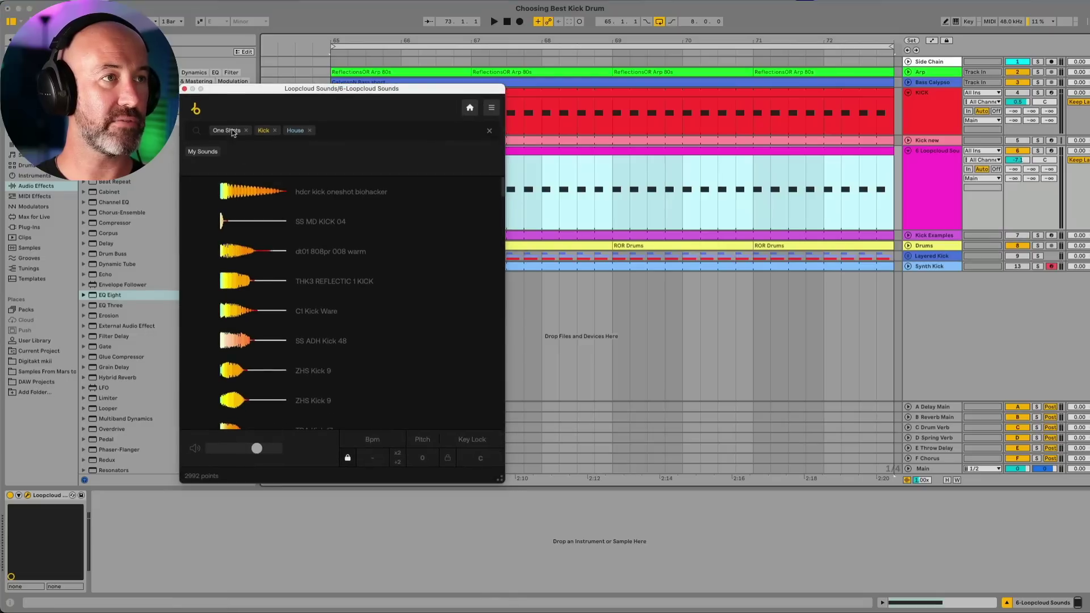
Load hdcr kick oneshot biohacker in Loopcloud Sounds, play the loop and solo the Loopcloud Sounds track.
{"action": "left_click", "coordinate": [358, 199]}
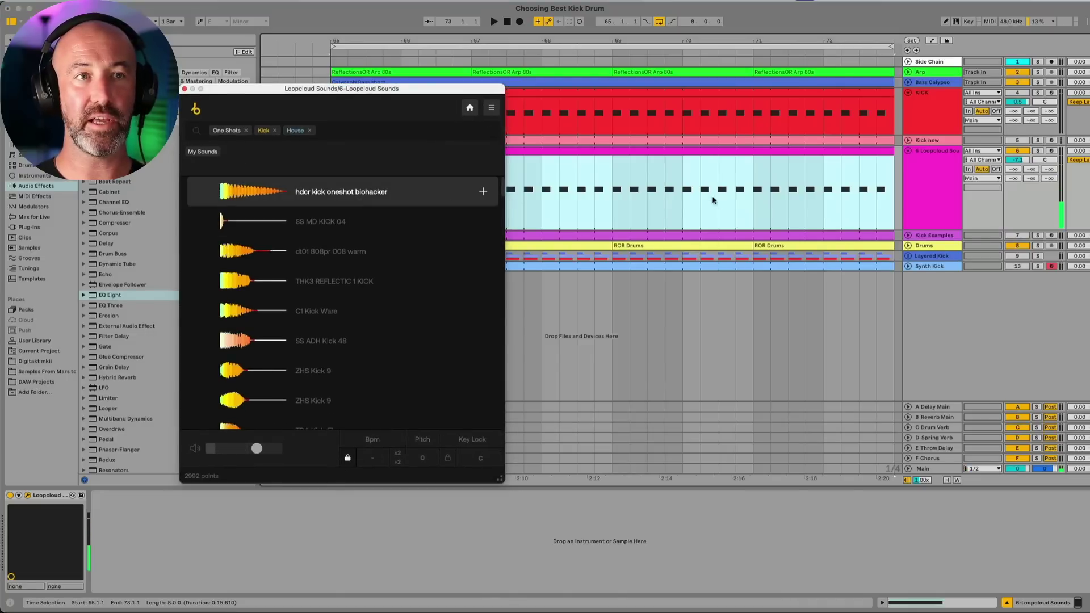
{"action": "key", "text": "space"}
{"action": "left_click", "coordinate": [1037, 151]}
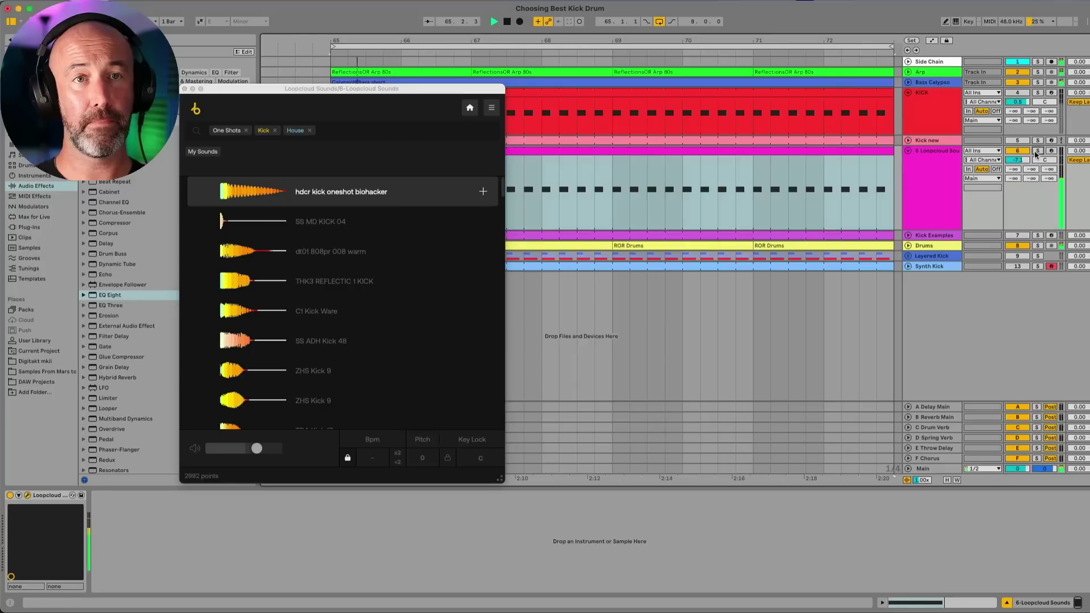
Audition the Loopcloud kicks in turn from SS MD KICK 04 down to ZHS Kick 9, and stop playback.
{"action": "left_click", "coordinate": [367, 224]}
{"action": "left_click", "coordinate": [371, 254]}
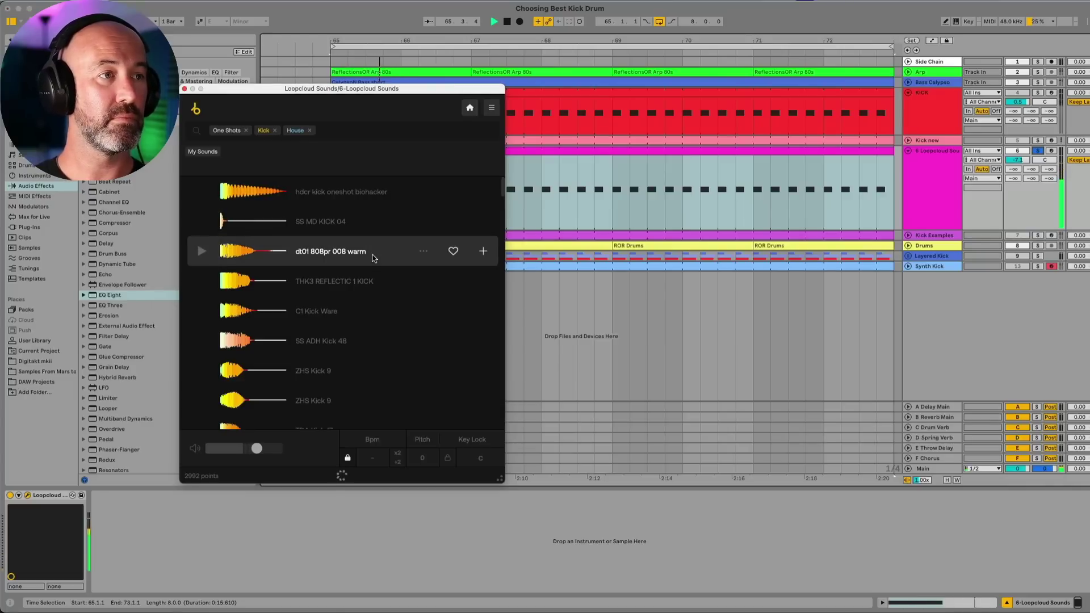
{"action": "key", "text": "Down"}
{"action": "key", "text": "Down"}
{"action": "key", "text": "Down"}
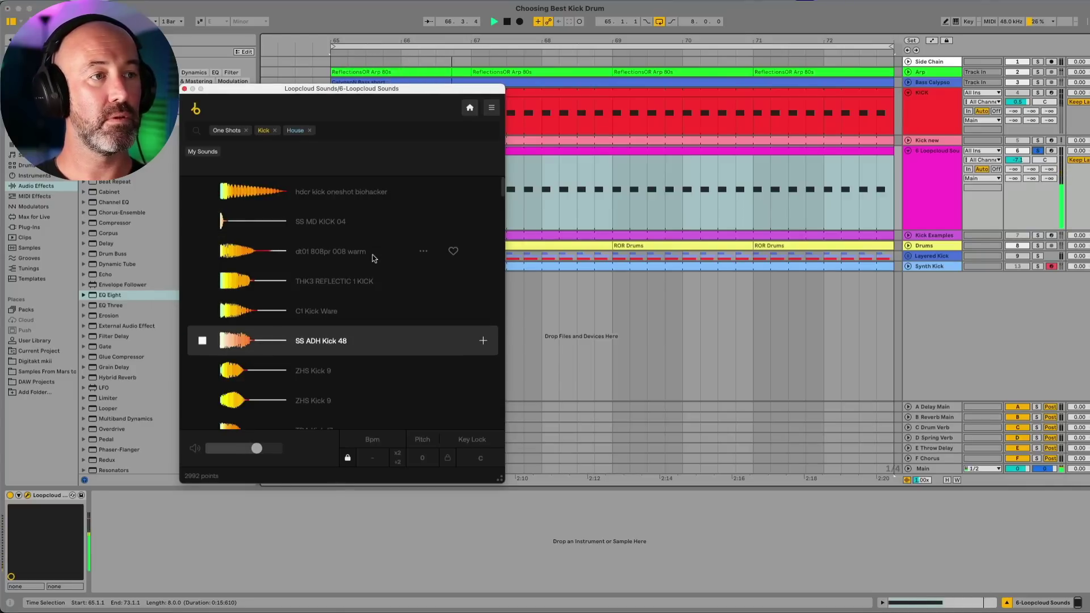
{"action": "key", "text": "Down"}
{"action": "key", "text": "space"}
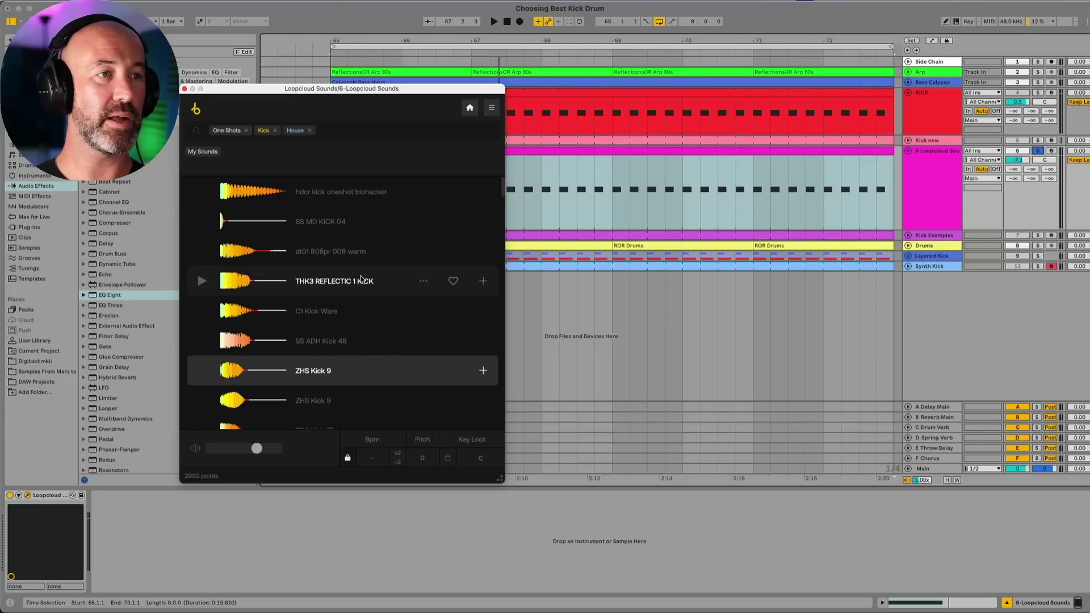
Get THK3 REFLECTIC 1 KICK from Loopcloud and load it onto the empty D#3 pad of the KICK track's AS Kicks Sept 19 2024 rack.
{"action": "left_click", "coordinate": [362, 278]}
{"action": "left_click", "coordinate": [934, 119]}
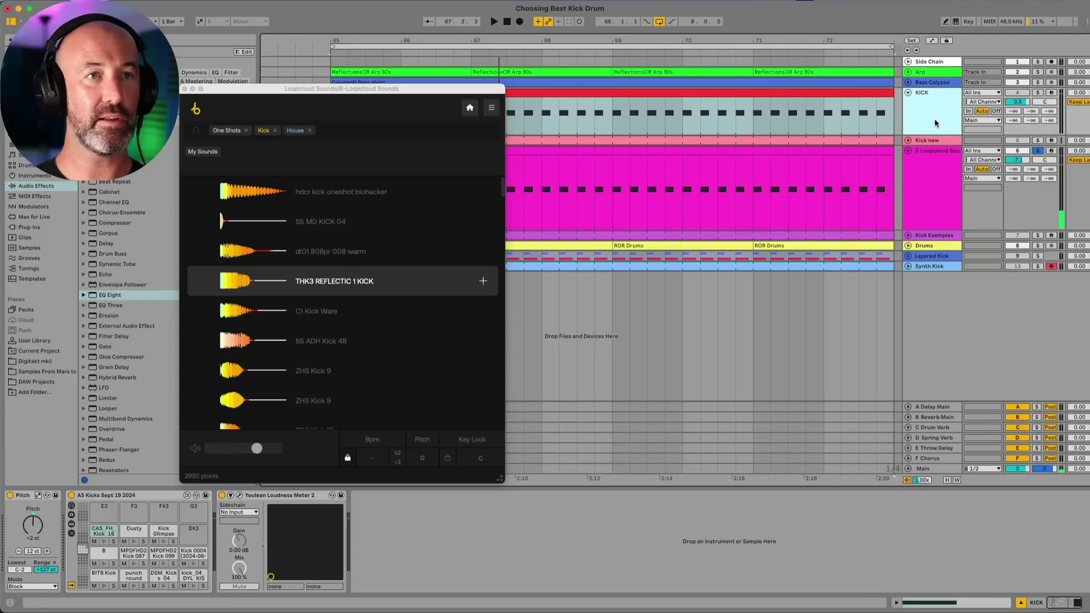
{"action": "left_click_drag", "start_coordinate": [372, 88], "coordinate": [497, 112]}
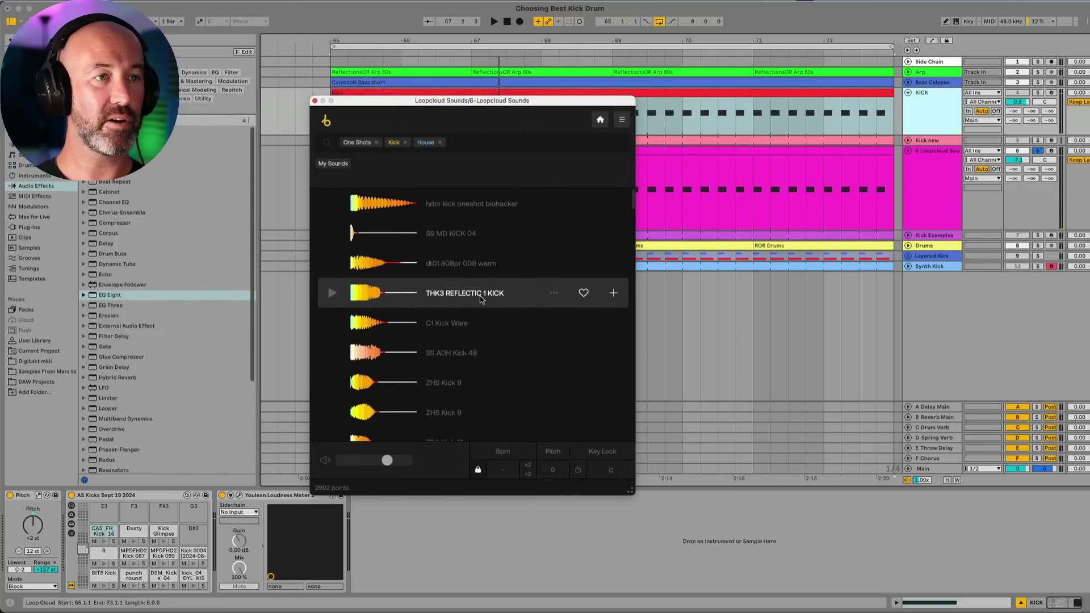
{"action": "left_click", "coordinate": [613, 293]}
{"action": "left_click_drag", "start_coordinate": [527, 298], "coordinate": [192, 531]}
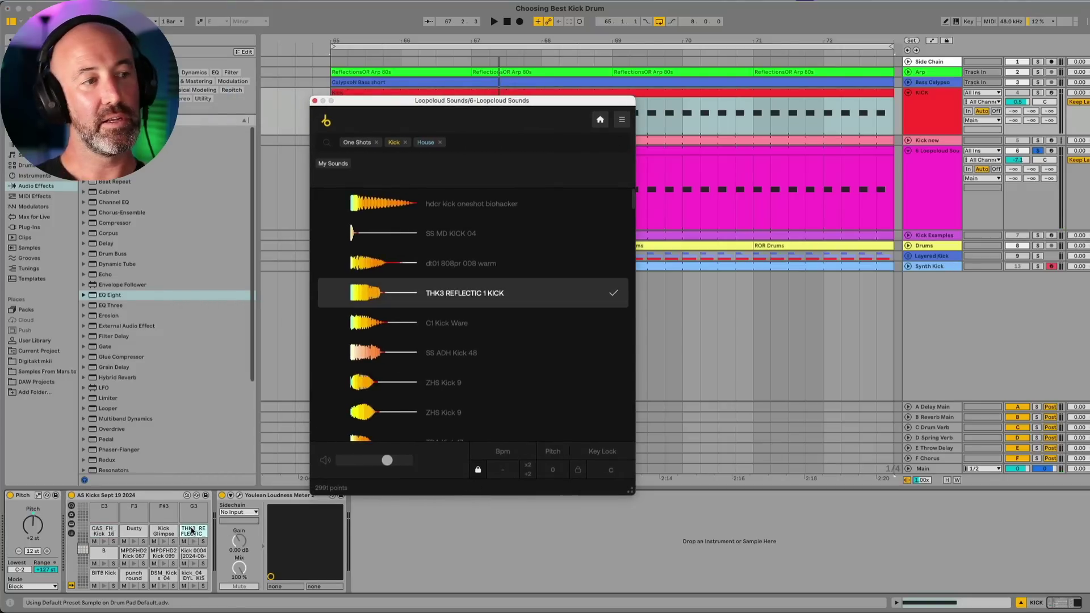
{"action": "left_click", "coordinate": [584, 293]}
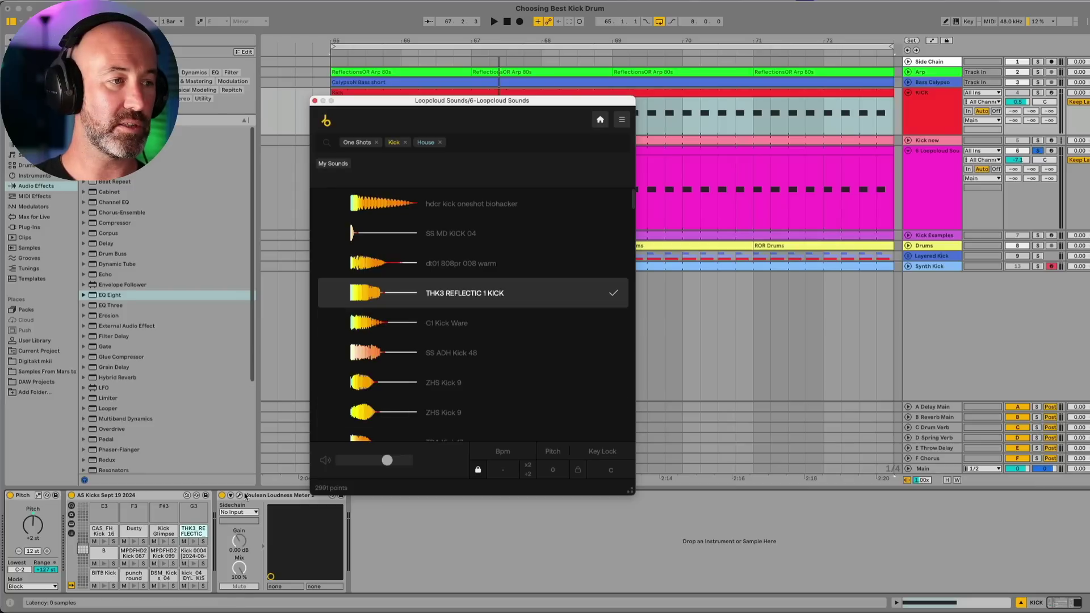
Delete THK3_REFLECTIC_1_KICK from the D#3 pad of the AS Kicks Sept 19 2024 rack and close the Loopcloud Sounds window.
{"action": "left_click", "coordinate": [190, 533]}
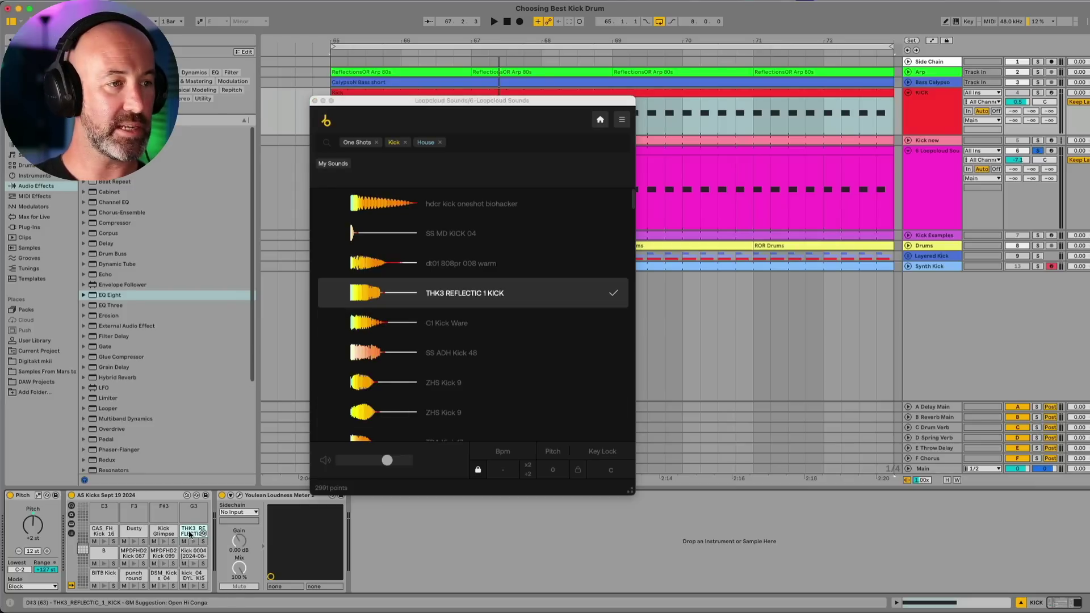
{"action": "key", "text": "Delete"}
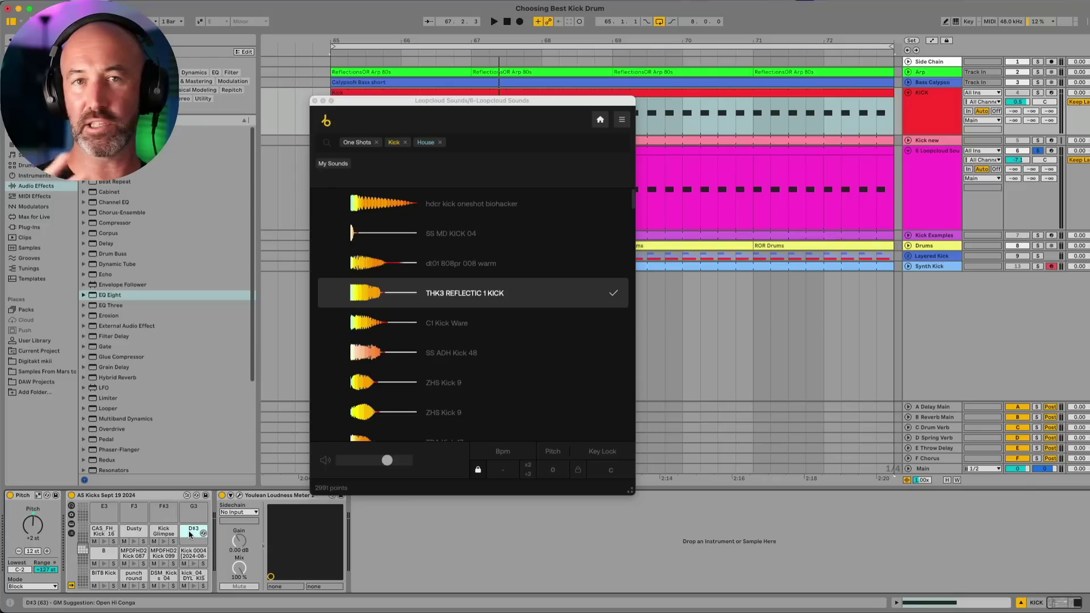
{"action": "left_click", "coordinate": [159, 499]}
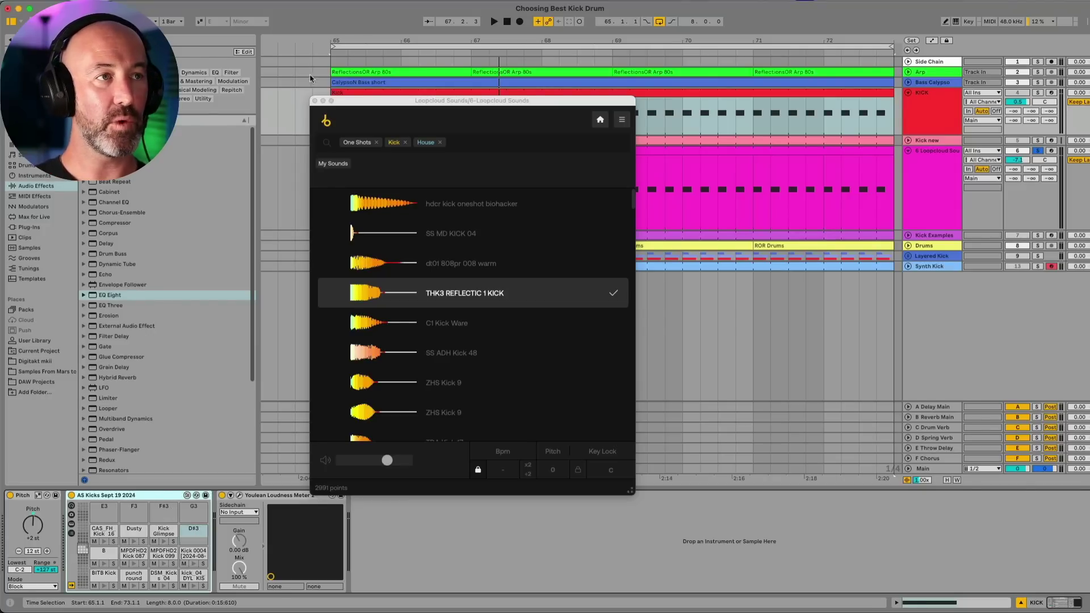
{"action": "left_click", "coordinate": [315, 101]}
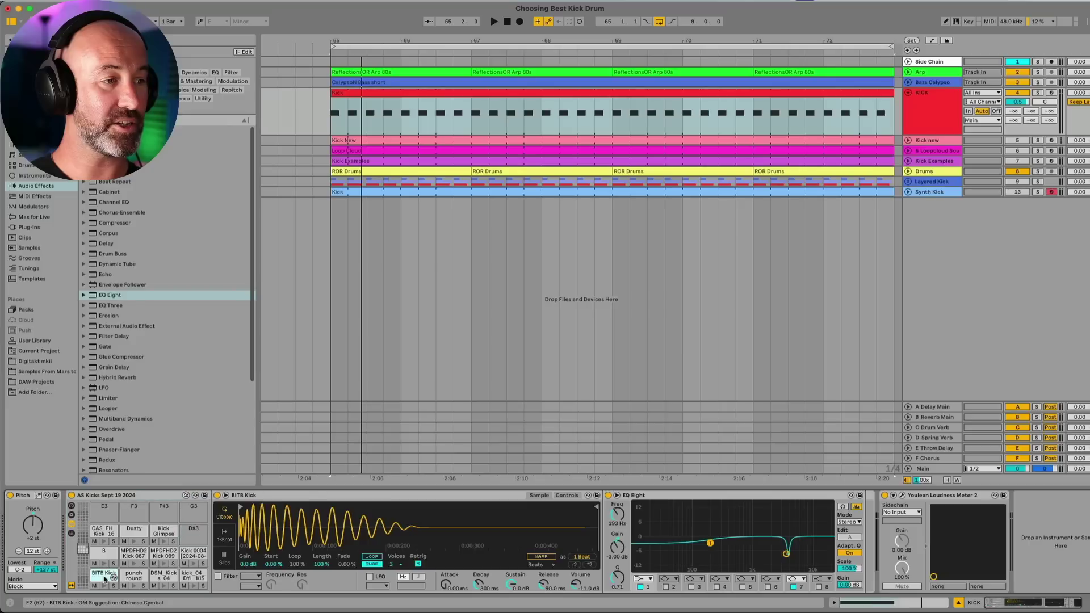
Compare the sampler volumes of the BITB Kick and punch round pads, and set the KICK track's Pitch effect to +1 st.
{"action": "left_click", "coordinate": [507, 496]}
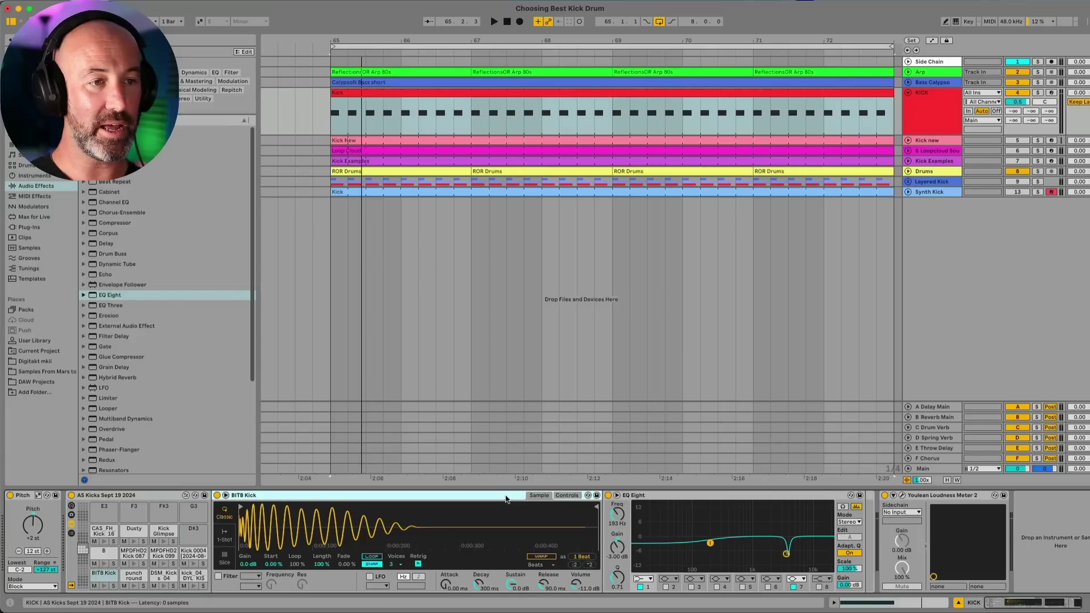
{"action": "left_click", "coordinate": [577, 589]}
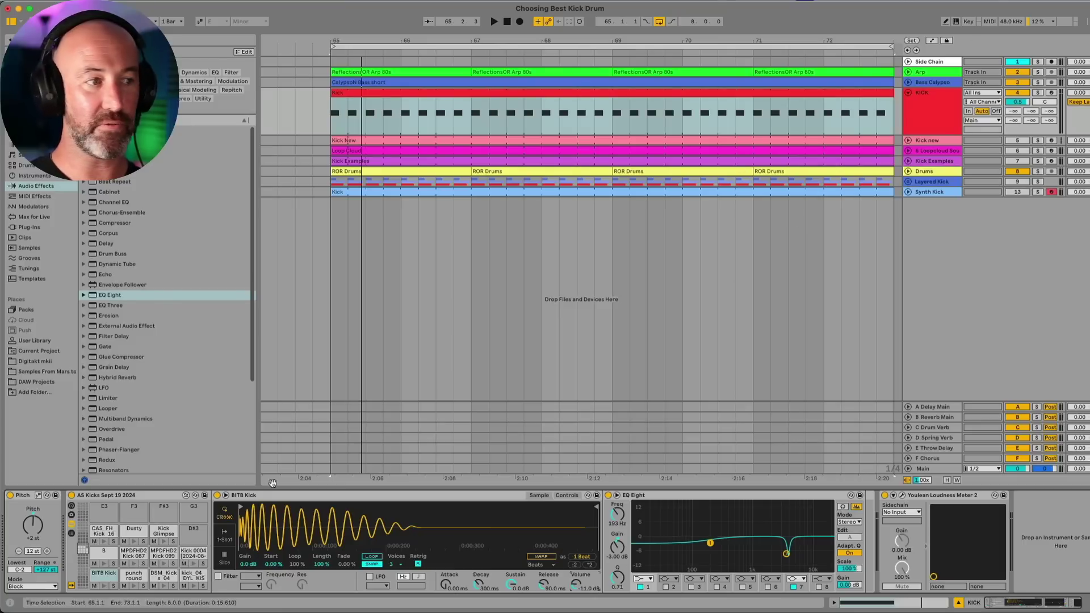
{"action": "left_click", "coordinate": [133, 577]}
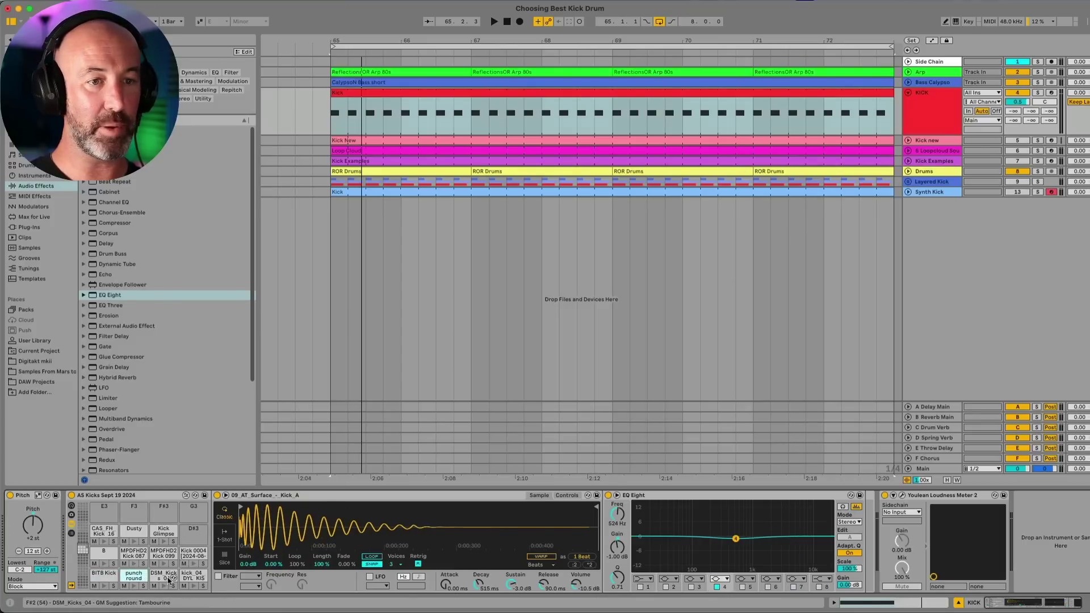
{"action": "left_click", "coordinate": [103, 575]}
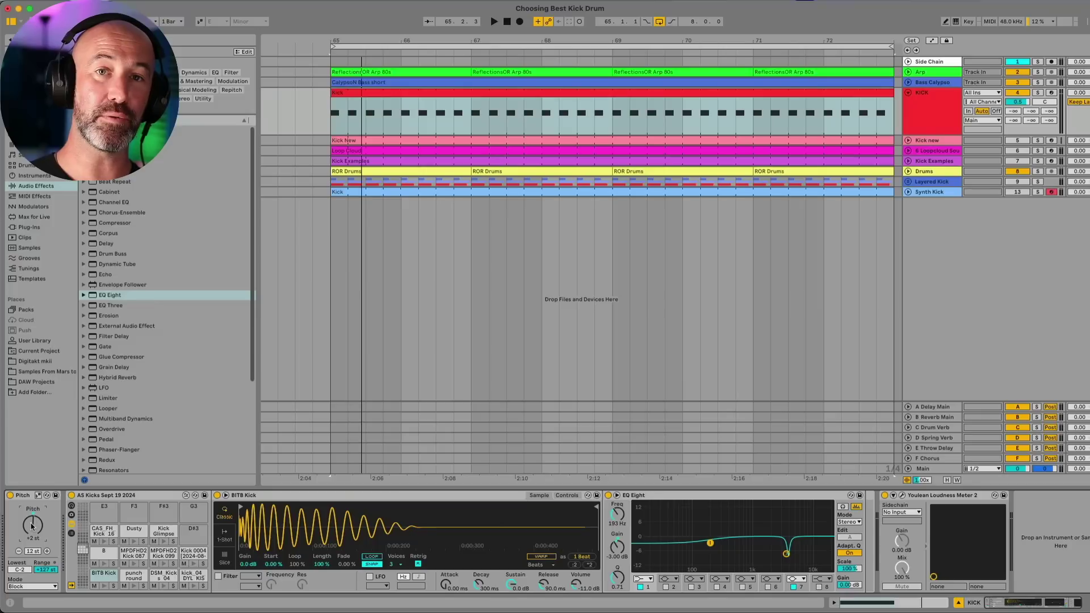
{"action": "left_click_drag", "start_coordinate": [32, 525], "coordinate": [32, 534]}
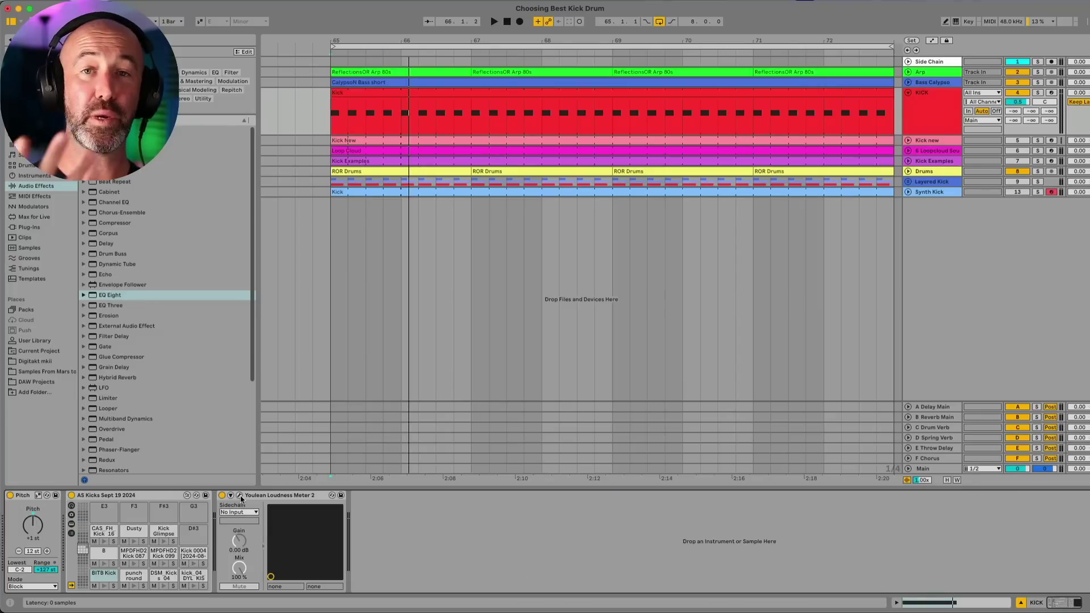
Open Youlean Loudness Meter 2 on the KICK track, move its window up and examine the kick's integrated loudness.
{"action": "left_click", "coordinate": [239, 496]}
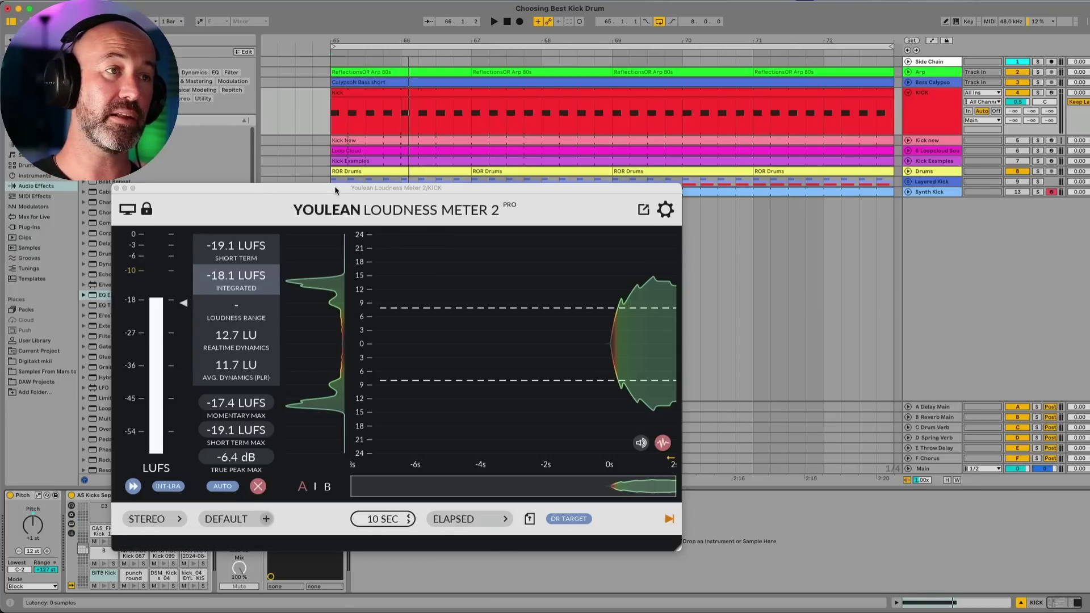
{"action": "left_click_drag", "start_coordinate": [336, 190], "coordinate": [392, 132]}
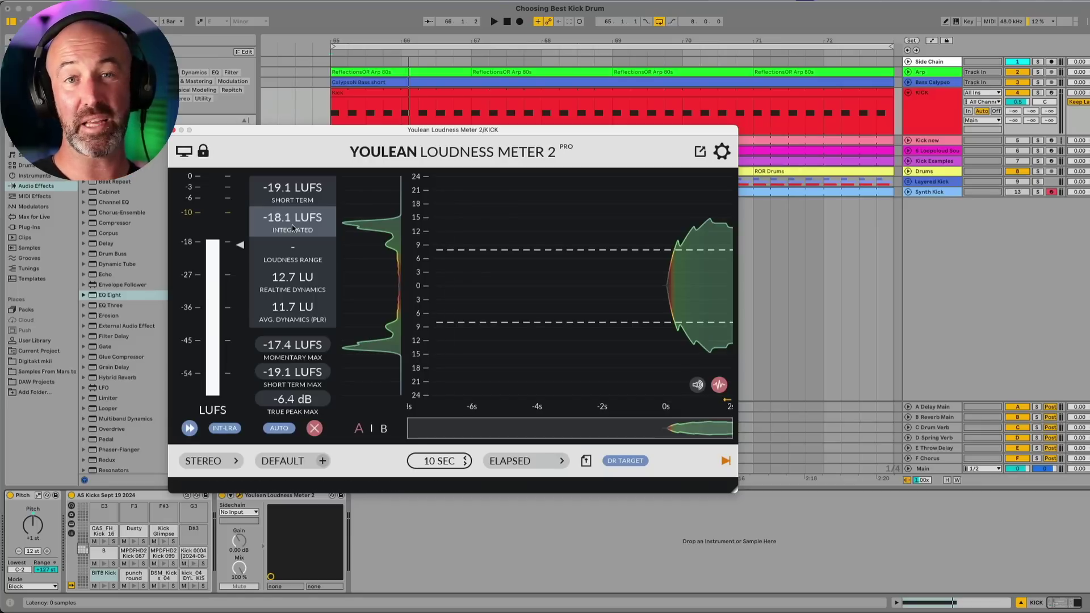
{"action": "mouse_move", "coordinate": [266, 226]}
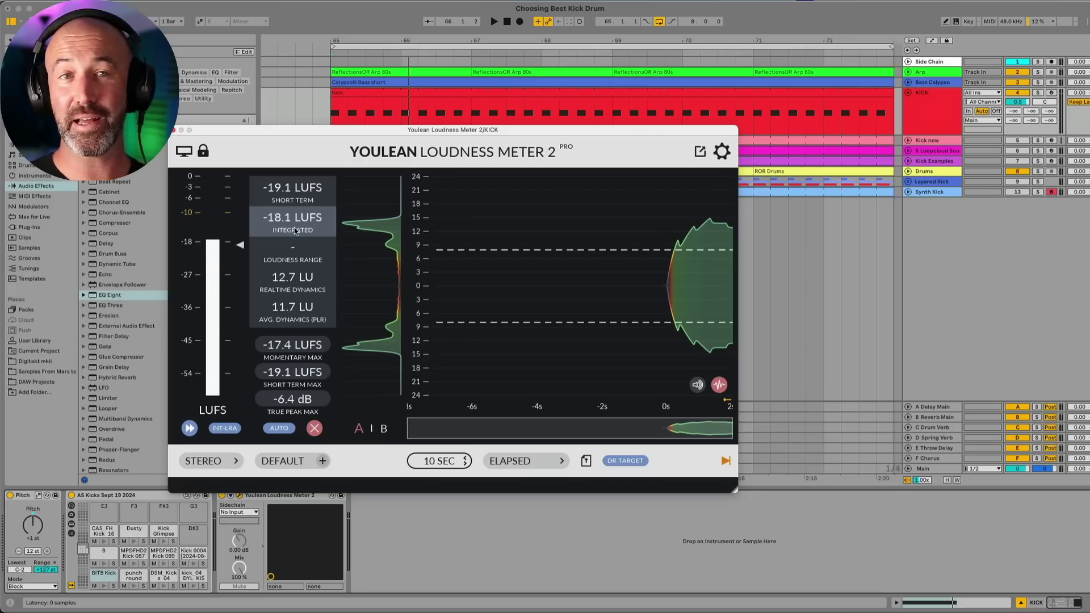
{"action": "key", "text": "space"}
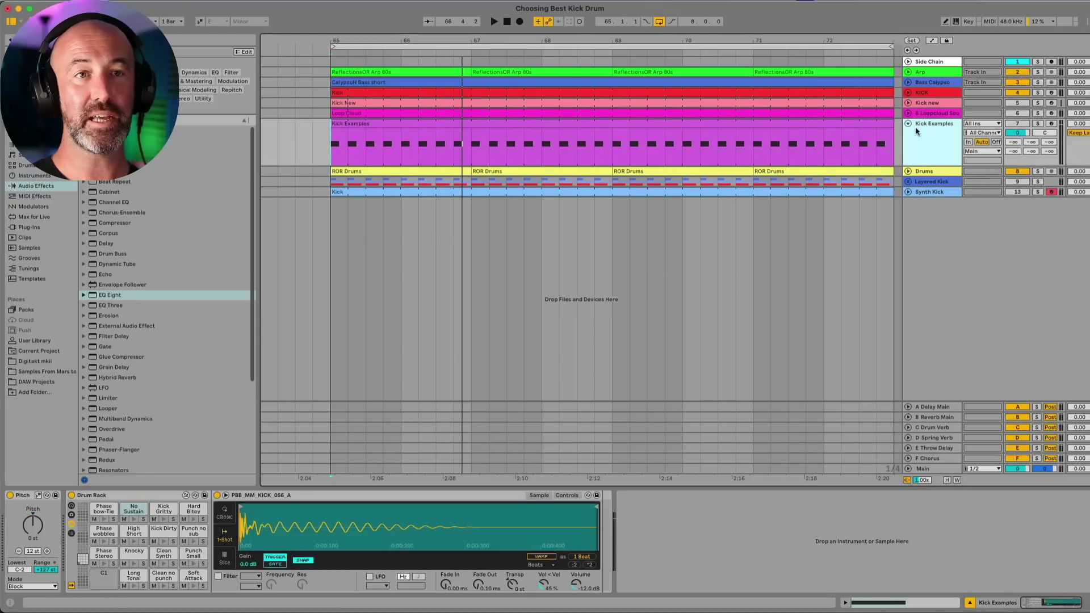
Select the Kick Examples clip, solo its track and audition the High Short and Long Tonal pads.
{"action": "left_click", "coordinate": [844, 134]}
{"action": "left_click", "coordinate": [1037, 124]}
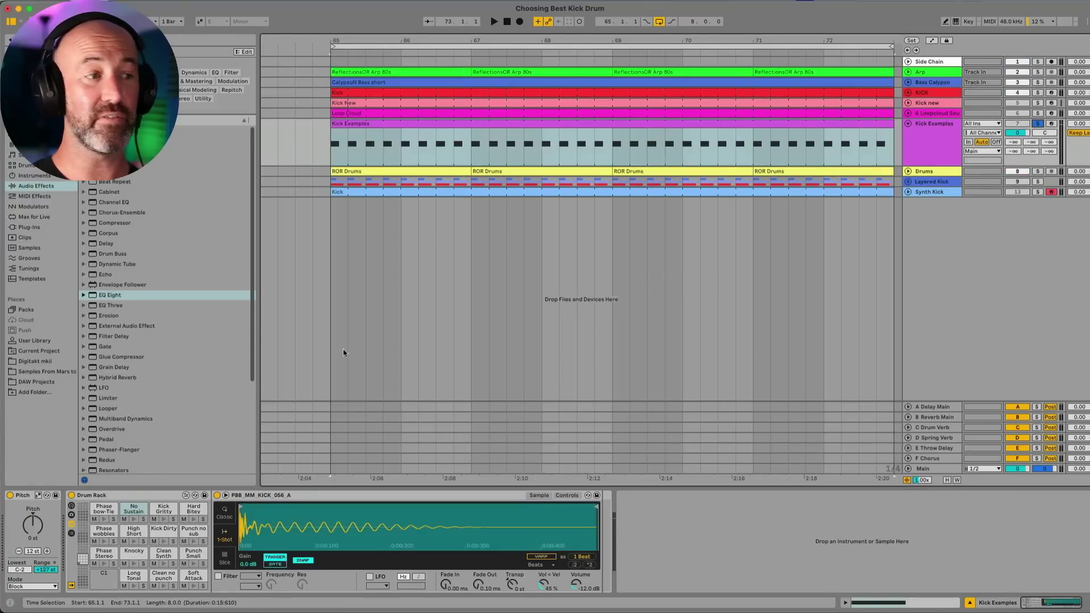
{"action": "left_click", "coordinate": [134, 541]}
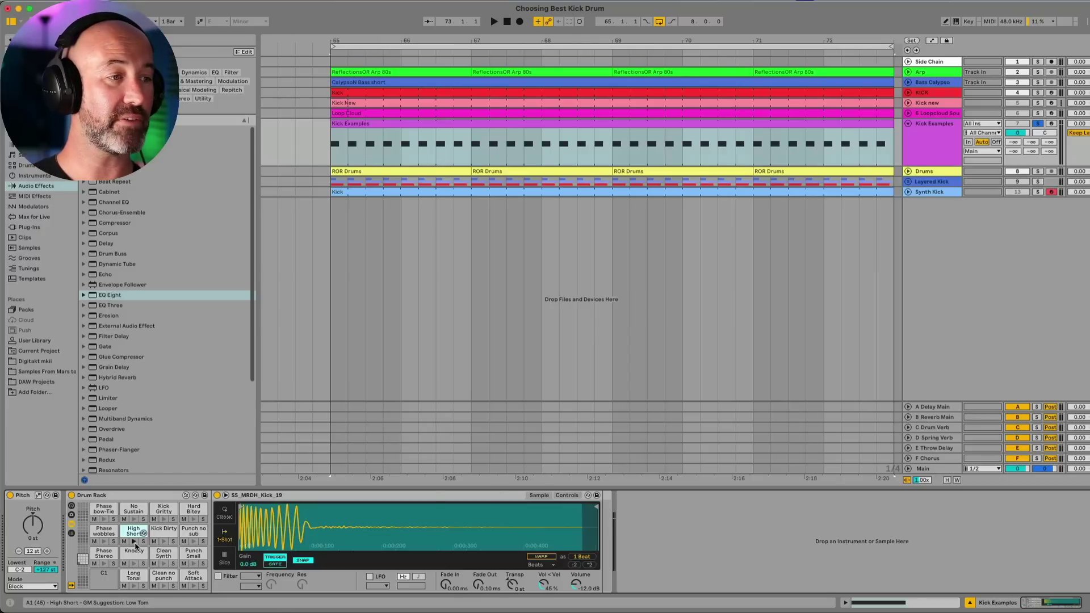
{"action": "left_click", "coordinate": [135, 543]}
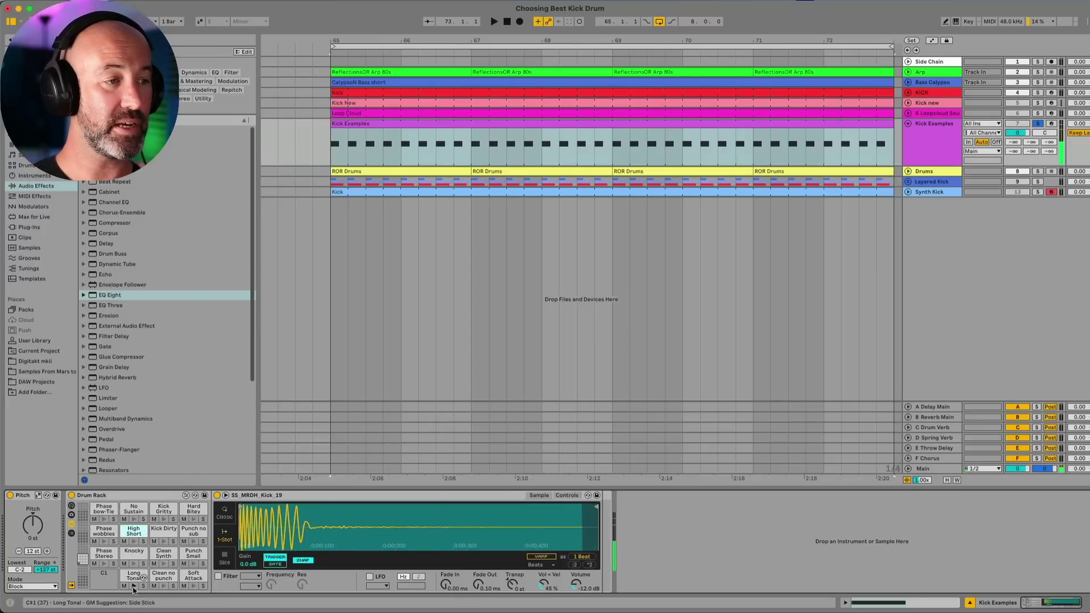
{"action": "left_click", "coordinate": [134, 587]}
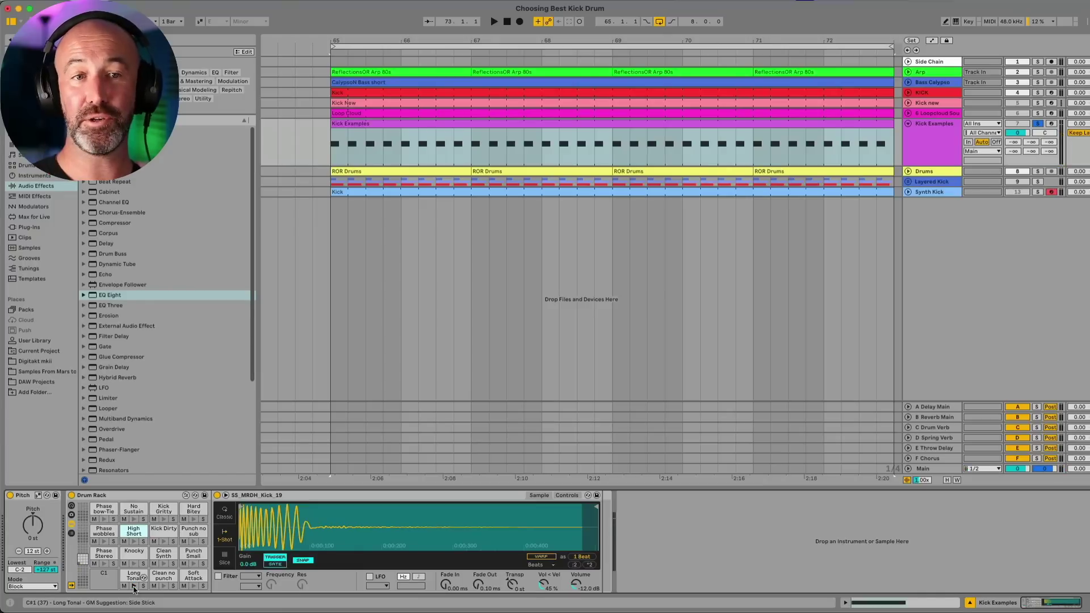
Open VISION 4X from the Main track, move its window above the devices and examine the High Short kick from the Kick Examples track.
{"action": "left_click", "coordinate": [935, 470]}
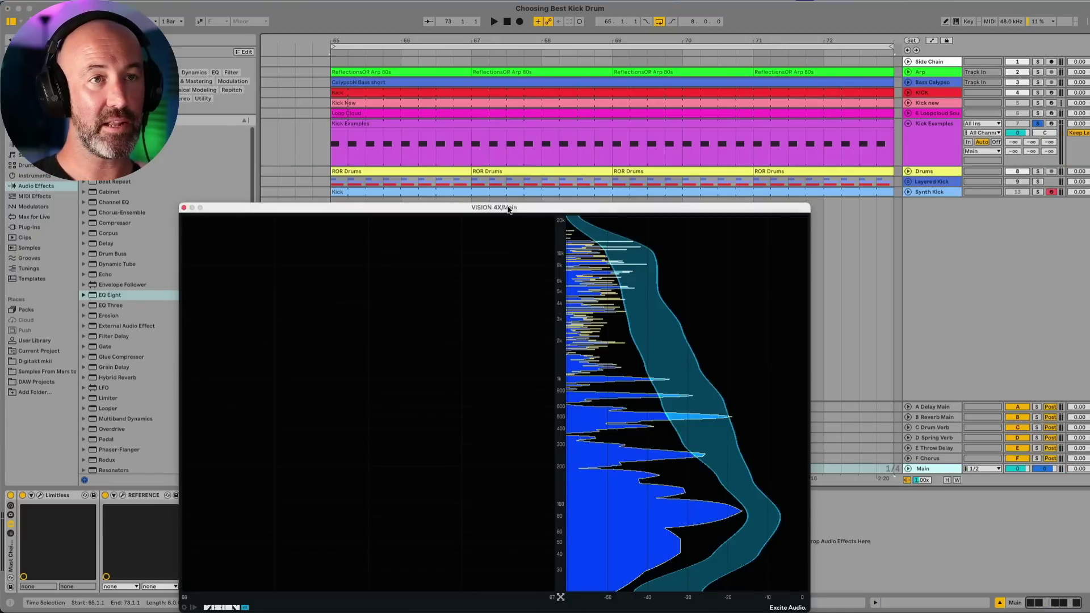
{"action": "left_click_drag", "start_coordinate": [507, 201], "coordinate": [544, 37]}
{"action": "left_click", "coordinate": [937, 153]}
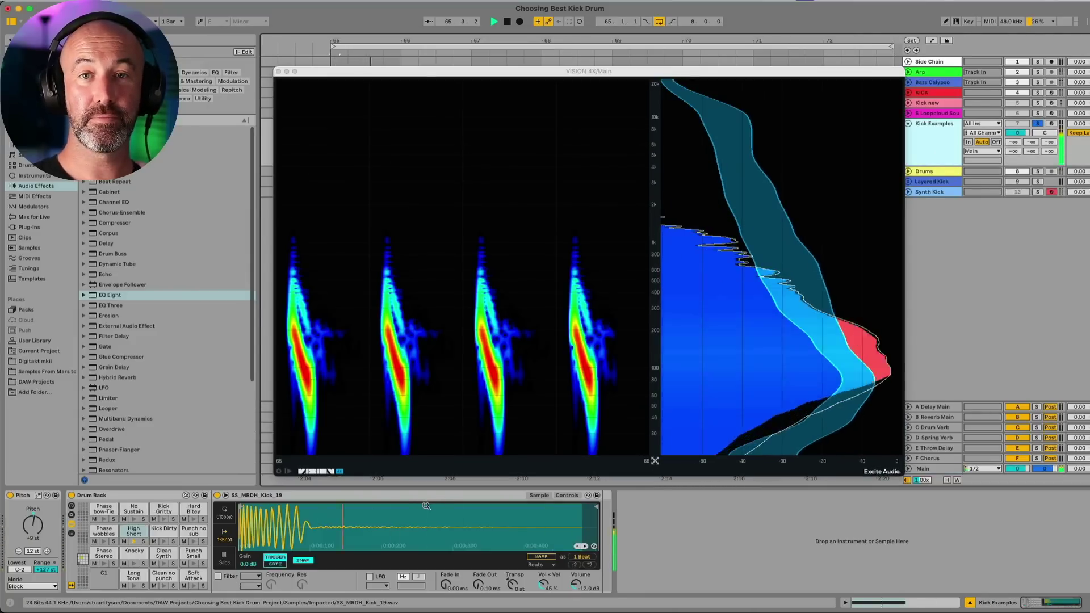
{"action": "key", "text": "space"}
Set the Kick Examples track's Pitch effect to +1 st and stop playback.
{"action": "left_click", "coordinate": [31, 528]}
{"action": "type", "text": "1"}
{"action": "key", "text": "Return"}
{"action": "key", "text": "space"}
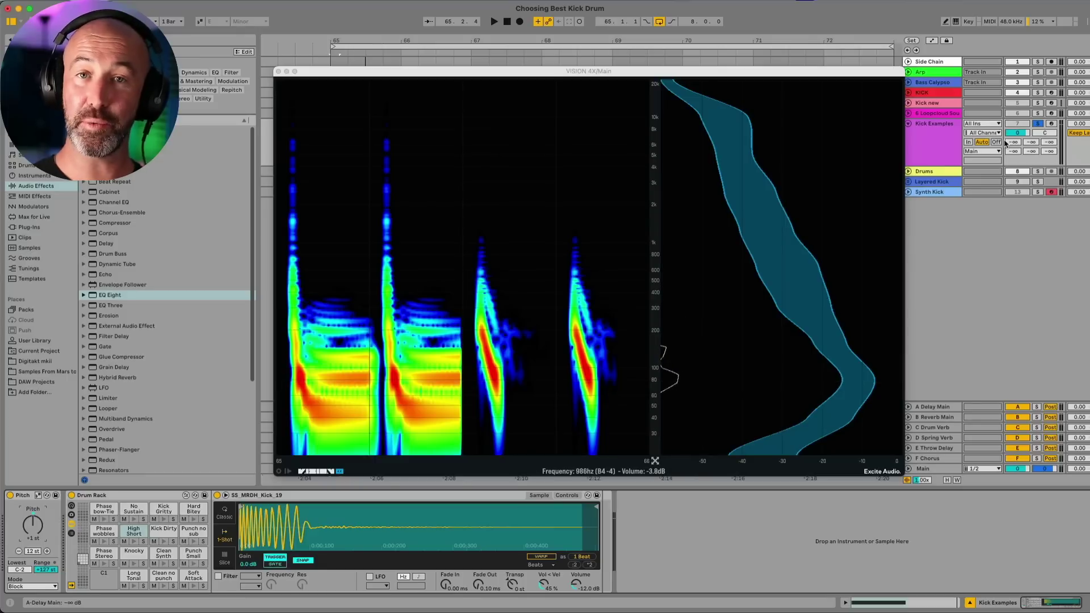
Unsolo Kick Examples, open REFERENCE on the Main track, compare the Analog Sol reference with the original during playback, and close the plugin.
{"action": "left_click", "coordinate": [1039, 123]}
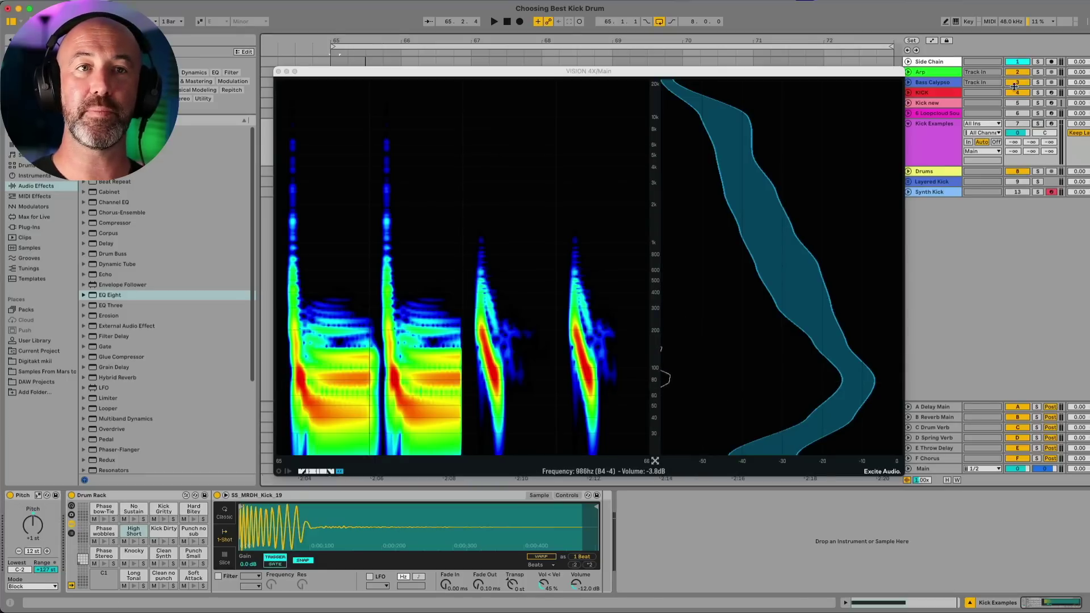
{"action": "left_click", "coordinate": [922, 468]}
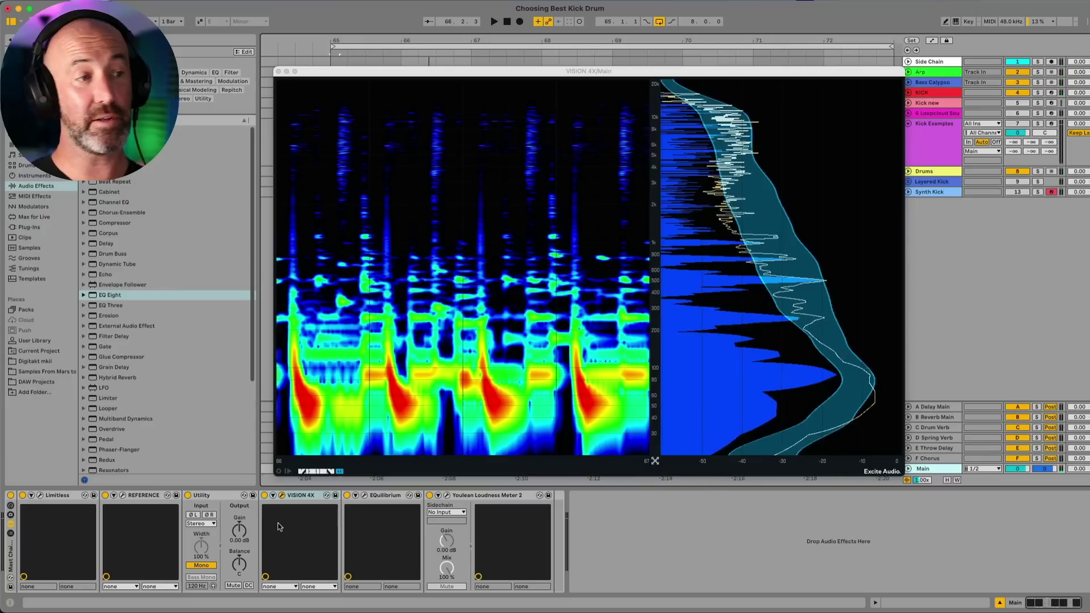
{"action": "left_click", "coordinate": [123, 494]}
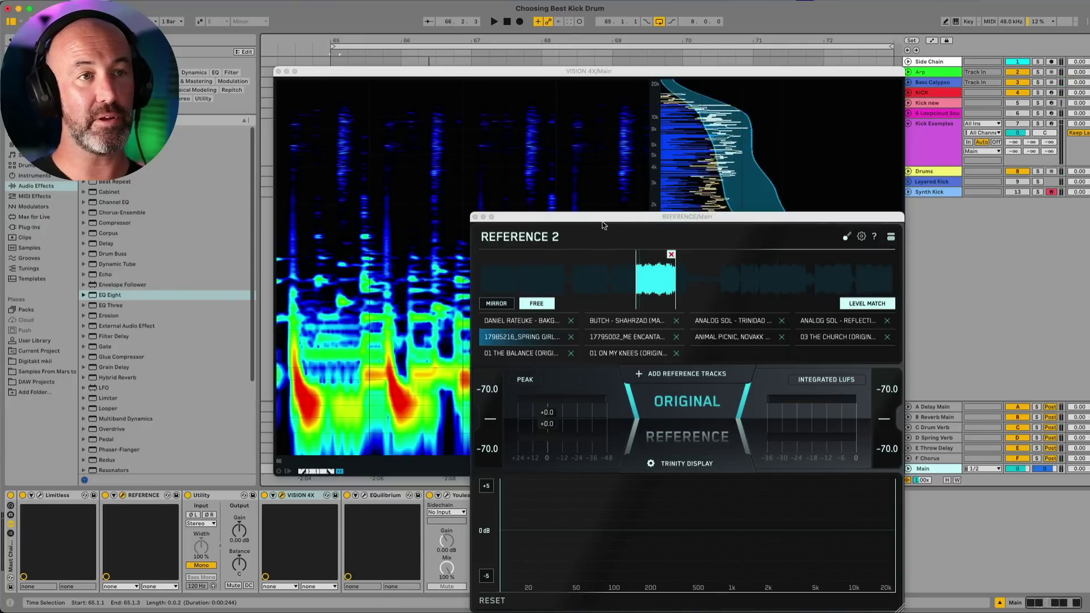
{"action": "left_click_drag", "start_coordinate": [603, 225], "coordinate": [850, 294]}
{"action": "key", "text": "space"}
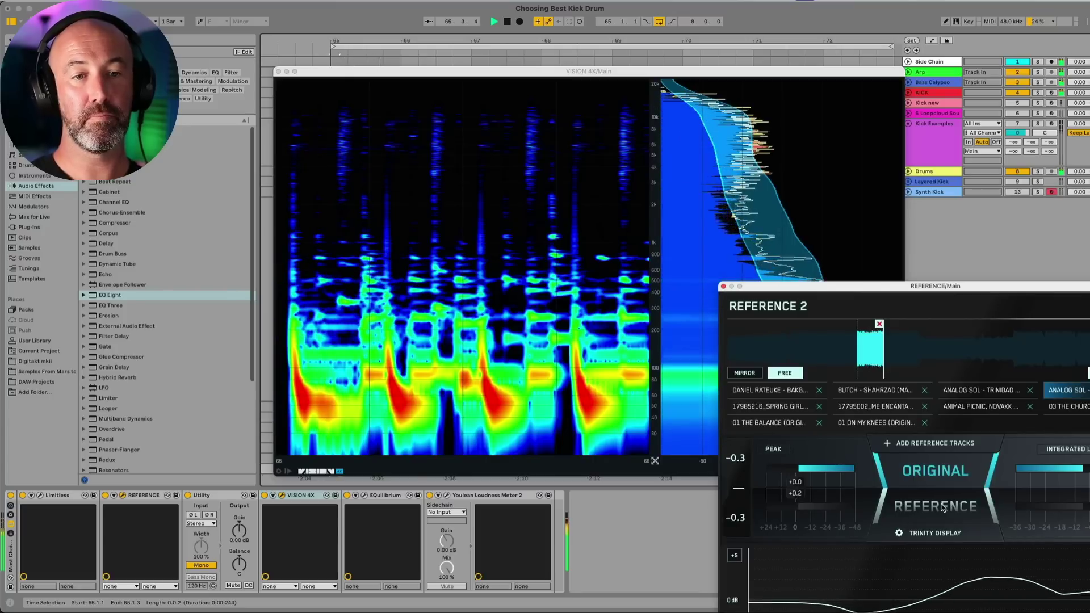
{"action": "left_click", "coordinate": [942, 507]}
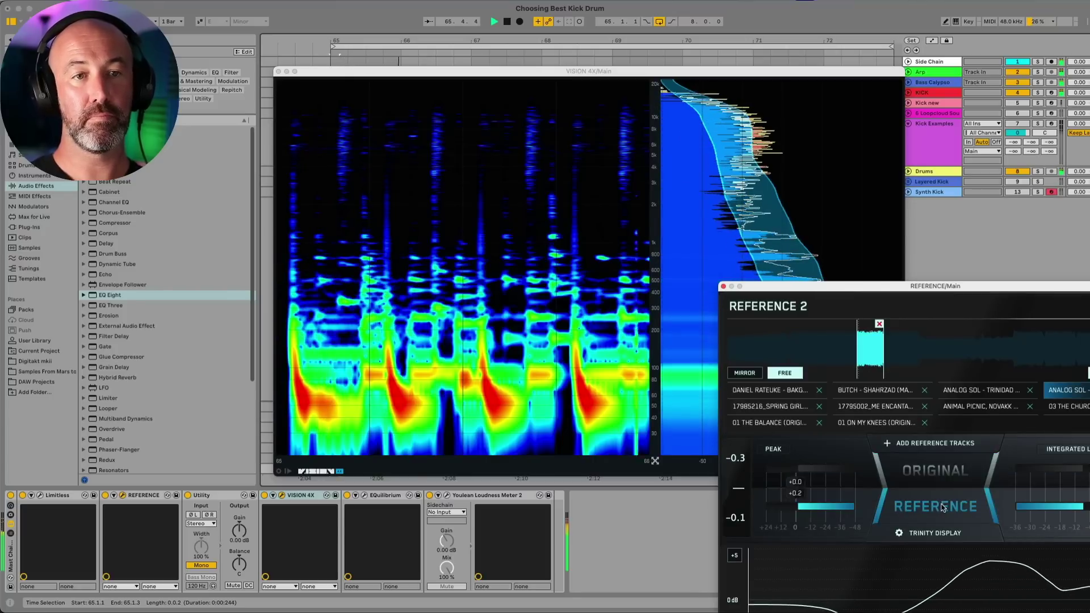
{"action": "left_click", "coordinate": [920, 477]}
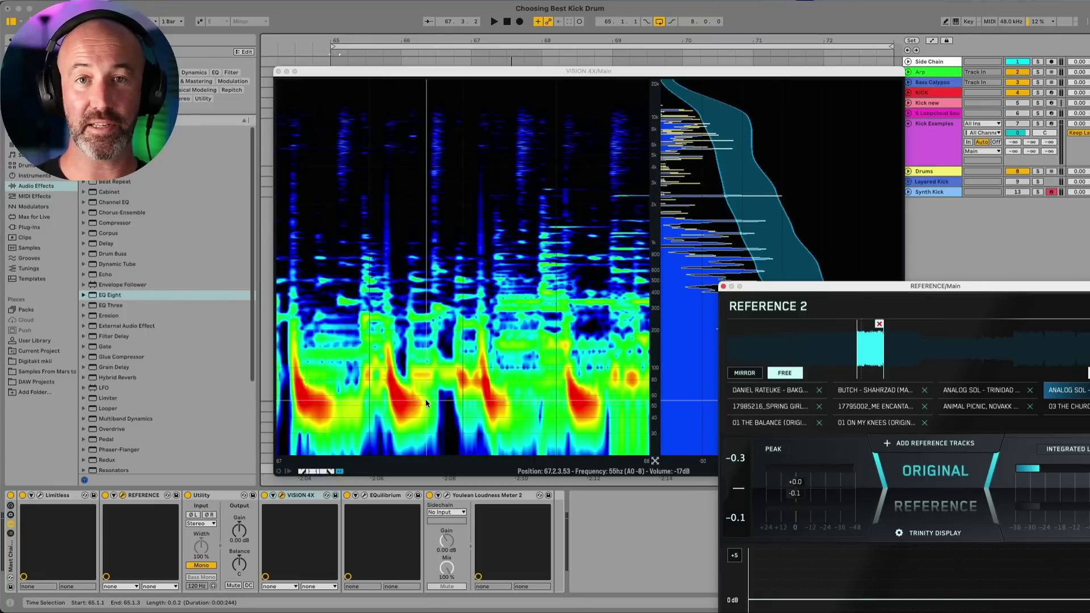
{"action": "left_click", "coordinate": [722, 287]}
Solo the Kick Examples track again and audition the Long Tonal and Punch no sub pads.
{"action": "left_click", "coordinate": [938, 172]}
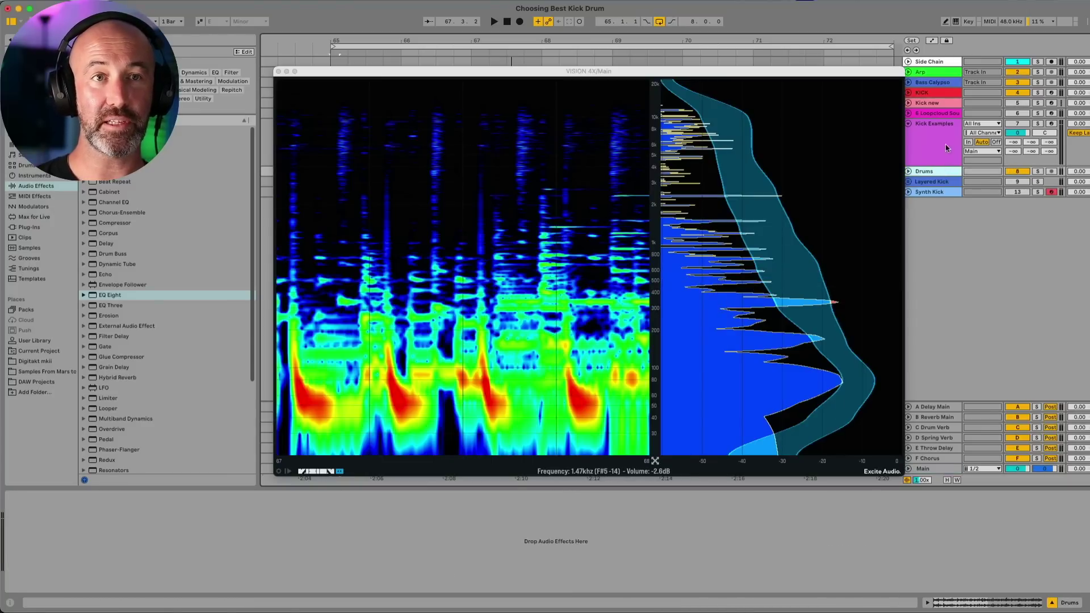
{"action": "left_click", "coordinate": [945, 140]}
{"action": "left_click", "coordinate": [1038, 124]}
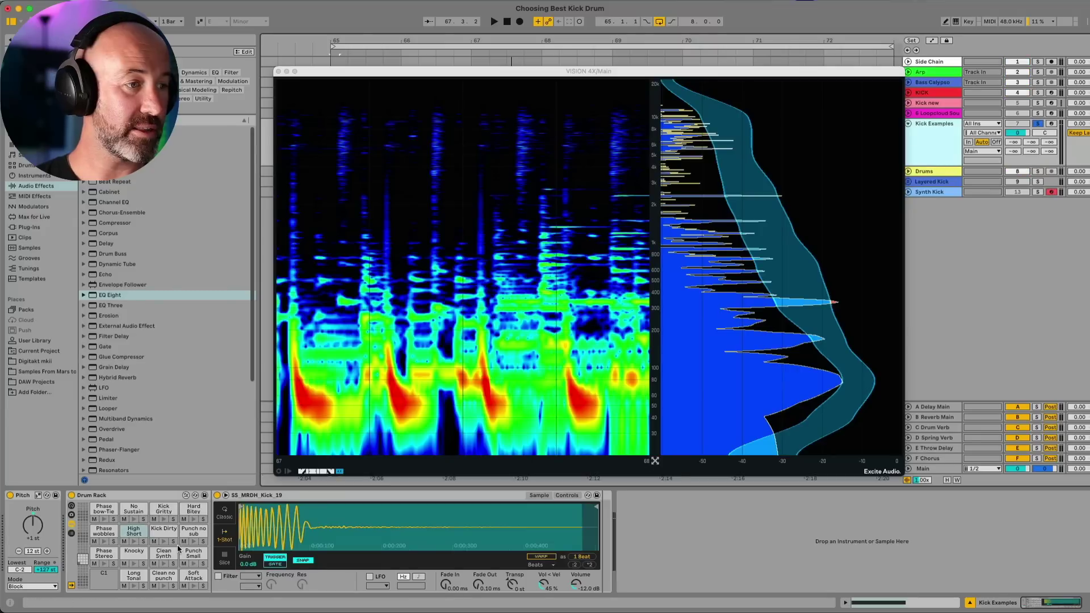
{"action": "left_click", "coordinate": [133, 587]}
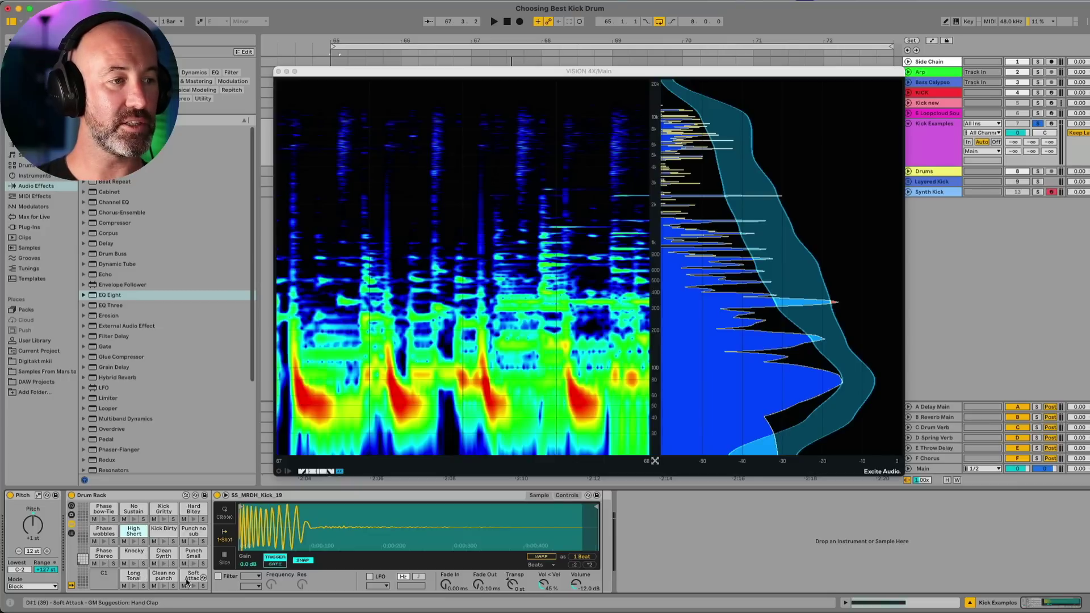
{"action": "left_click", "coordinate": [193, 542]}
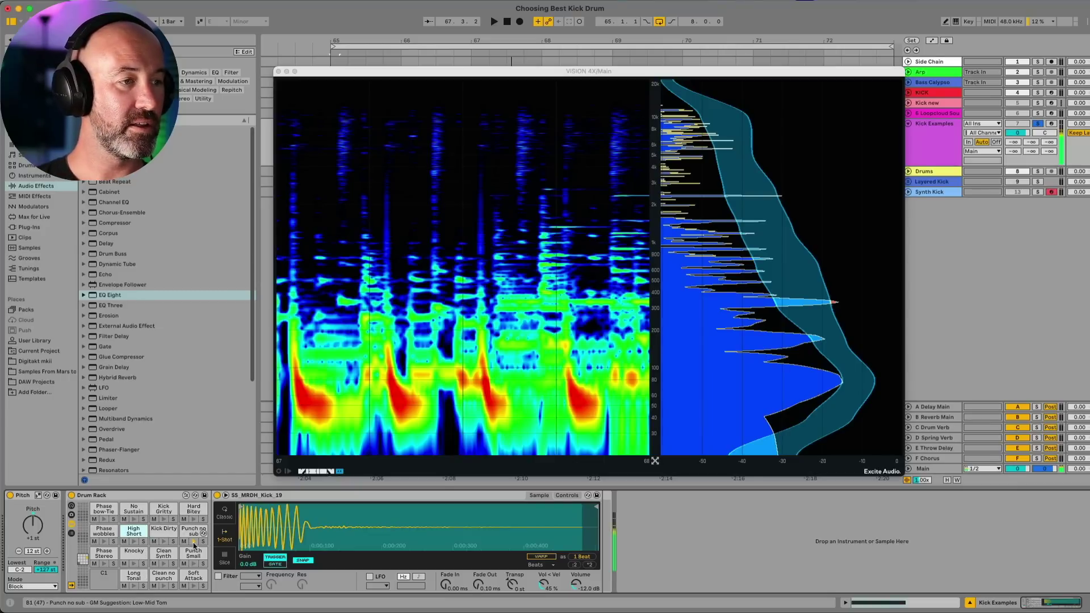
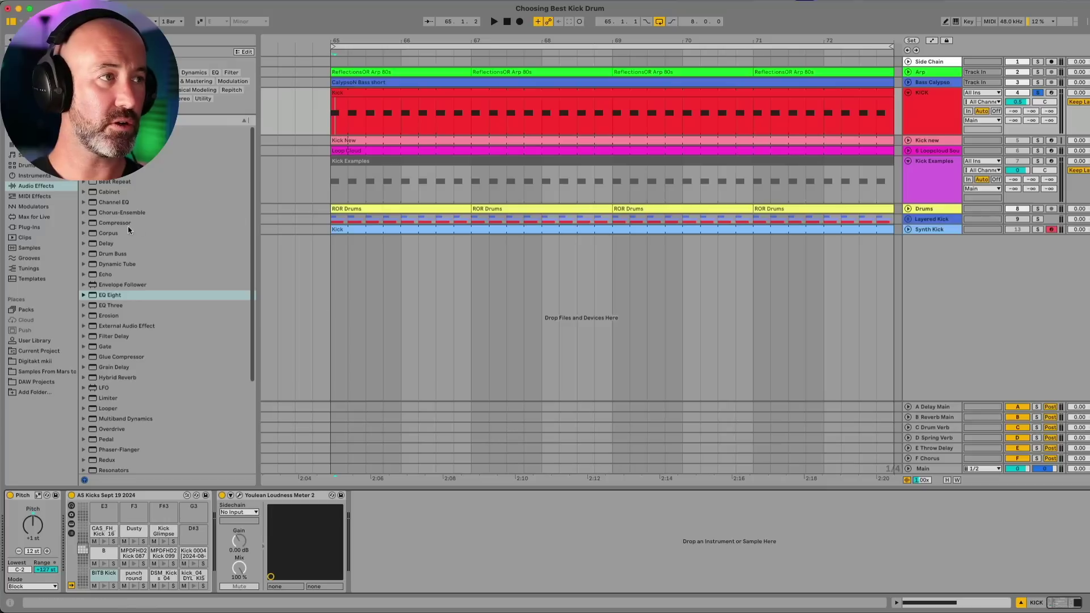
Insert a Note Length MIDI effect before the KICK track's drum rack and switch its length to the tempo-synced 1/8 value.
{"action": "left_click", "coordinate": [31, 197]}
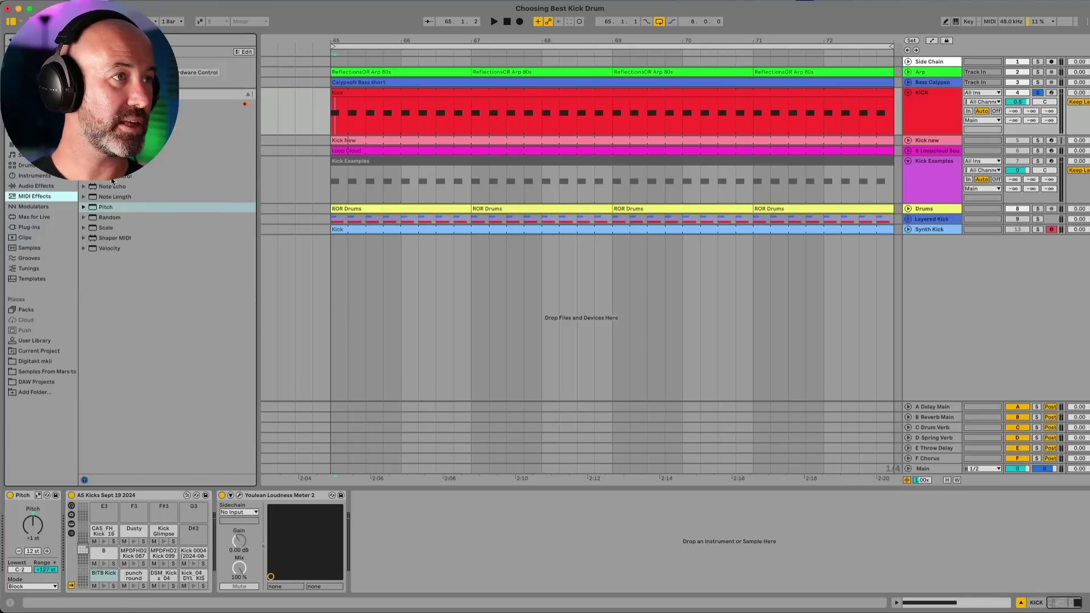
{"action": "left_click_drag", "start_coordinate": [114, 196], "coordinate": [93, 525]}
{"action": "left_click", "coordinate": [92, 586]}
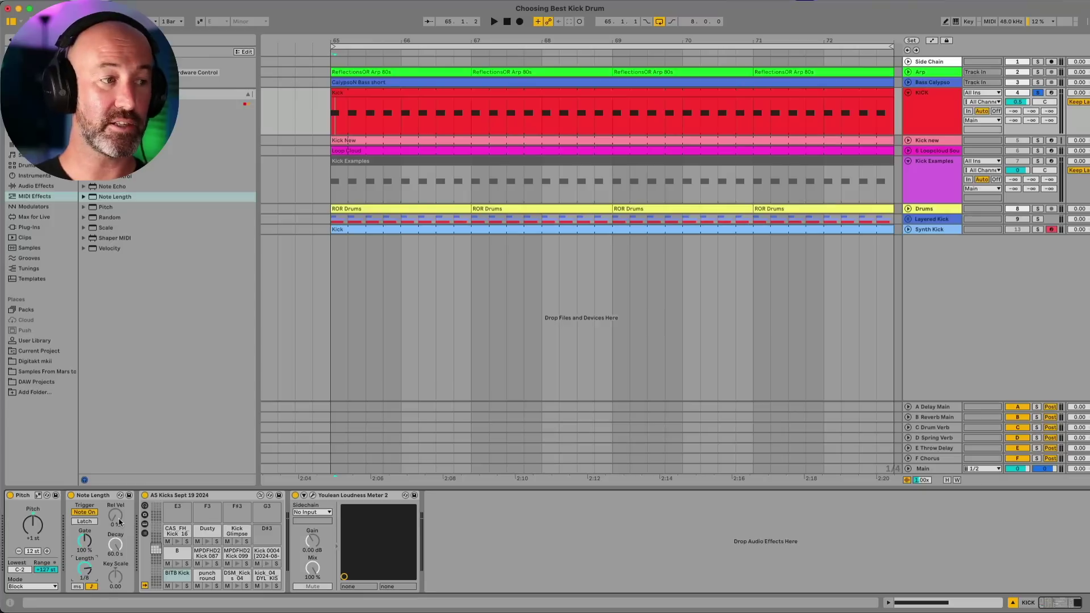
Open the DSM_Kicks_04 pad's sampler in the KICK track's drum rack and raise its envelope release.
{"action": "left_click", "coordinate": [238, 578]}
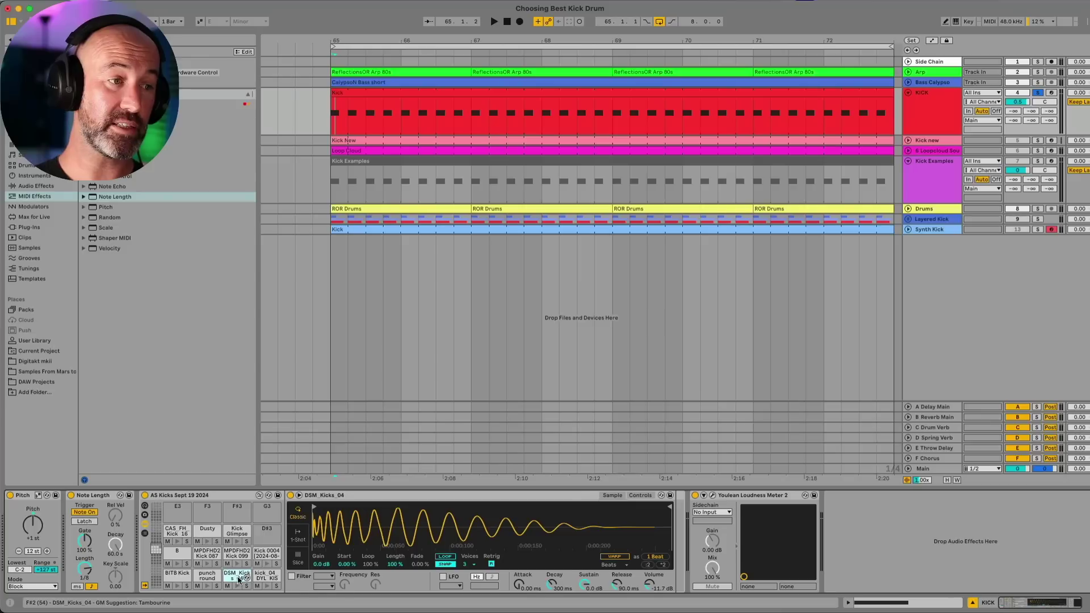
{"action": "left_click", "coordinate": [334, 497]}
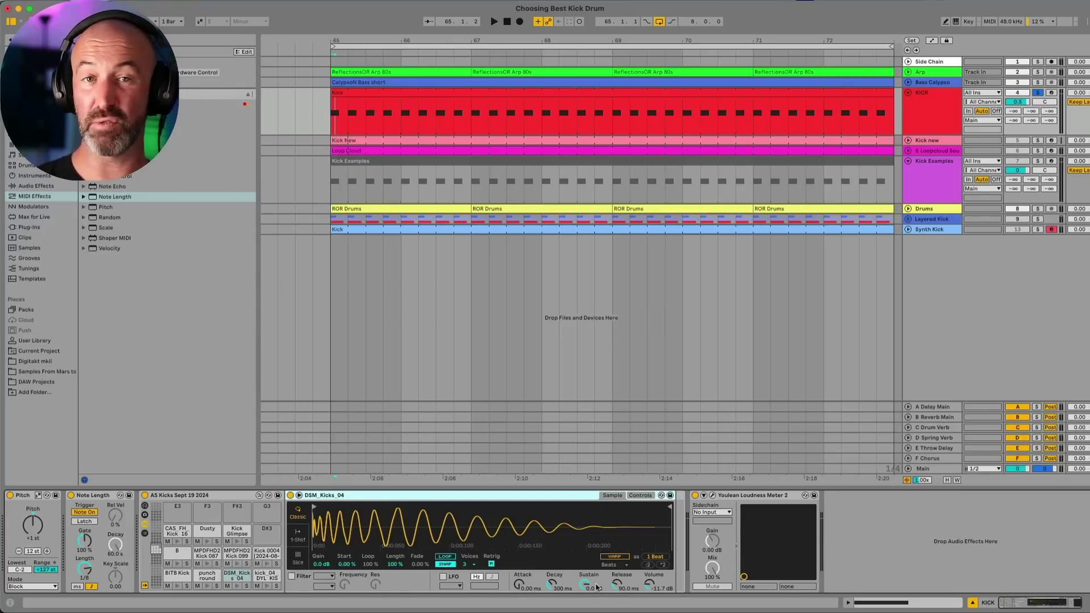
{"action": "left_click_drag", "start_coordinate": [619, 586], "coordinate": [618, 568]}
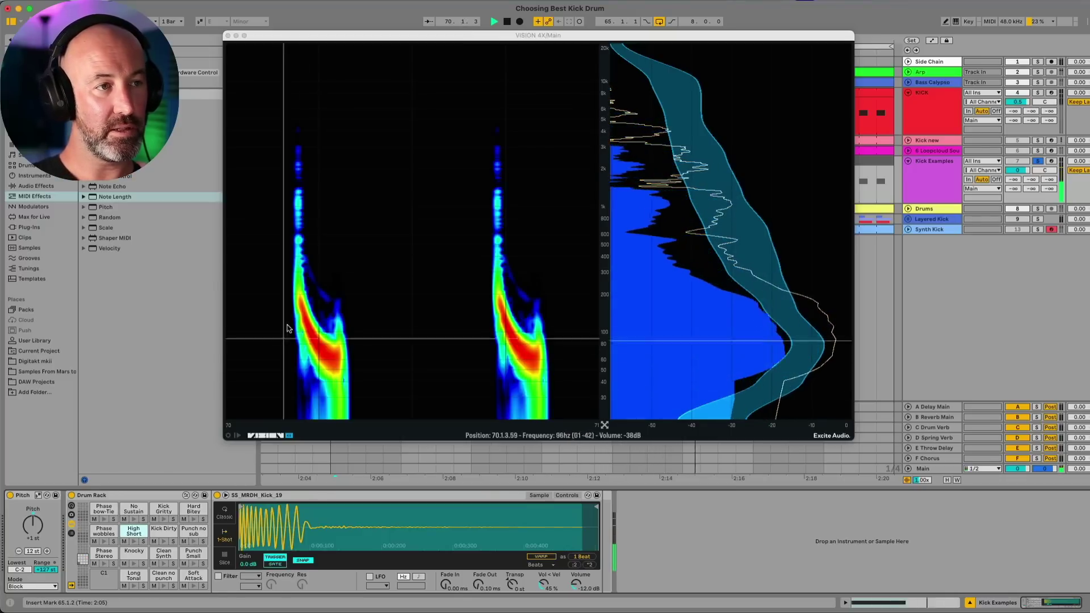
Audition the High Short and Punch no sub pads of Kick Examples, comparing their spectra in VISION 4X.
{"action": "key", "text": "space"}
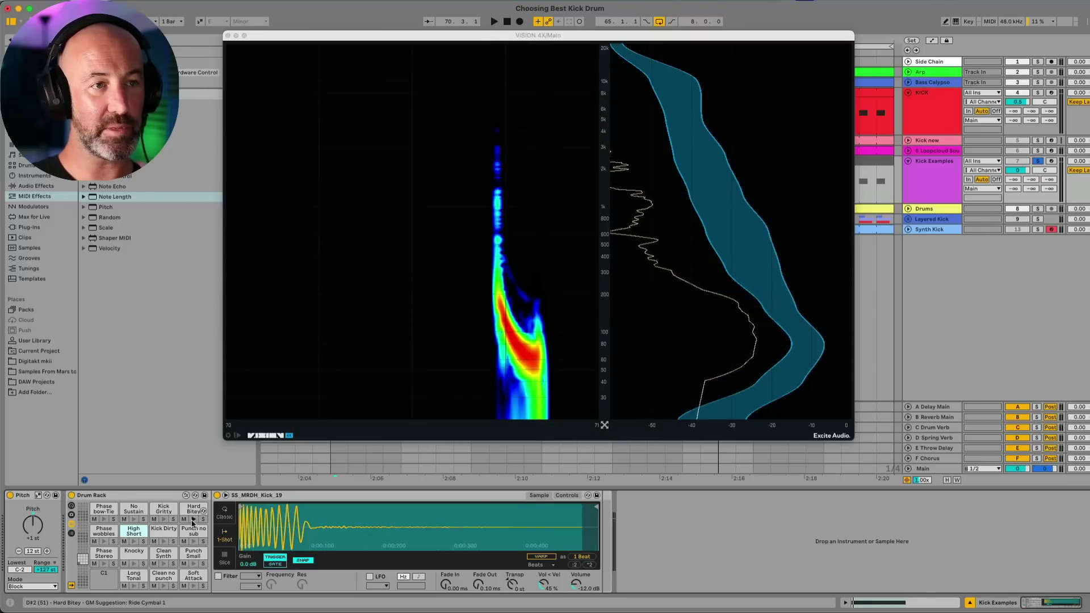
{"action": "key", "text": "space"}
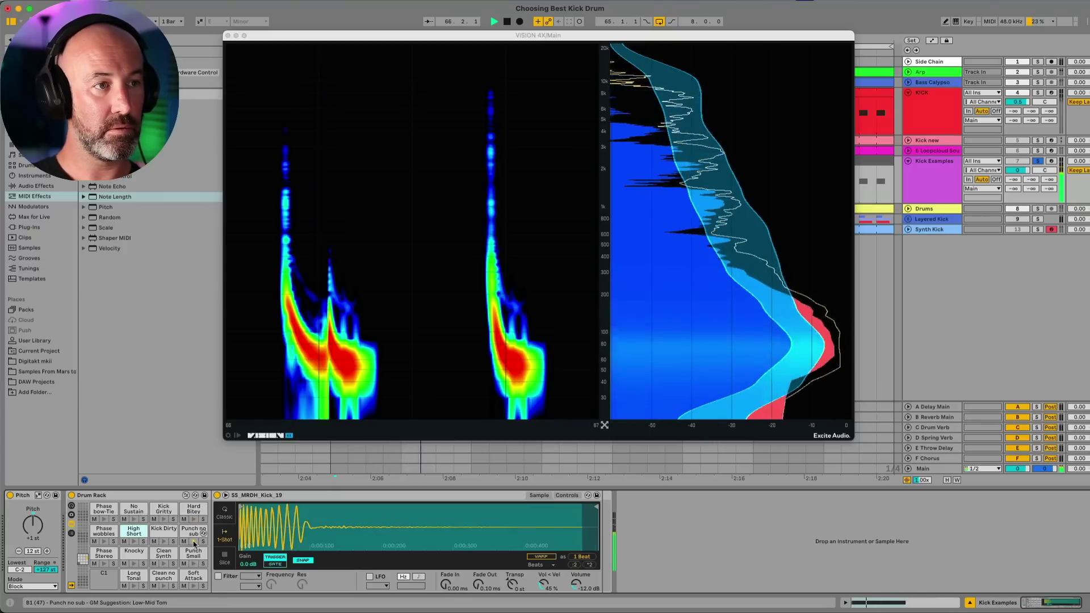
{"action": "key", "text": "space"}
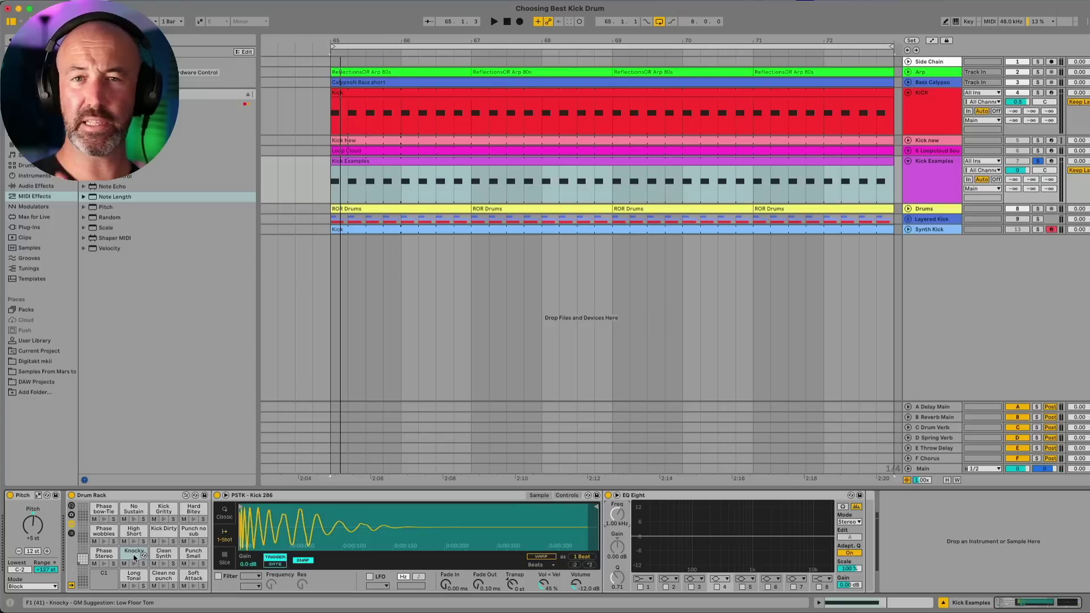
Audition the Knocky kick and enable band 4 of its EQ Eight at 500 Hz with a 6.10 dB boost.
{"action": "key", "text": "space"}
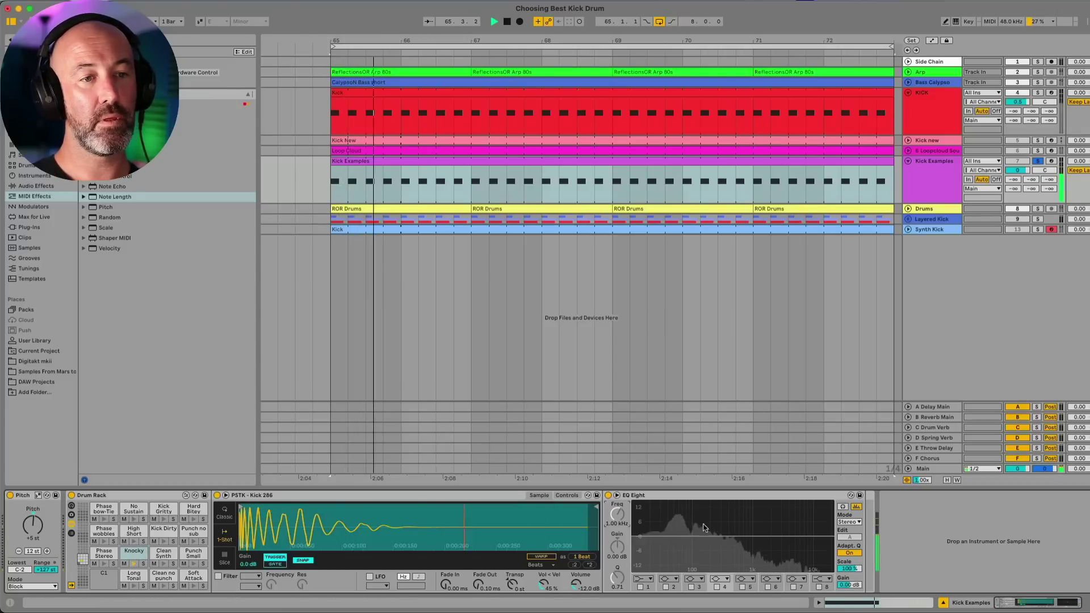
{"action": "key", "text": "space"}
{"action": "left_click", "coordinate": [717, 587]}
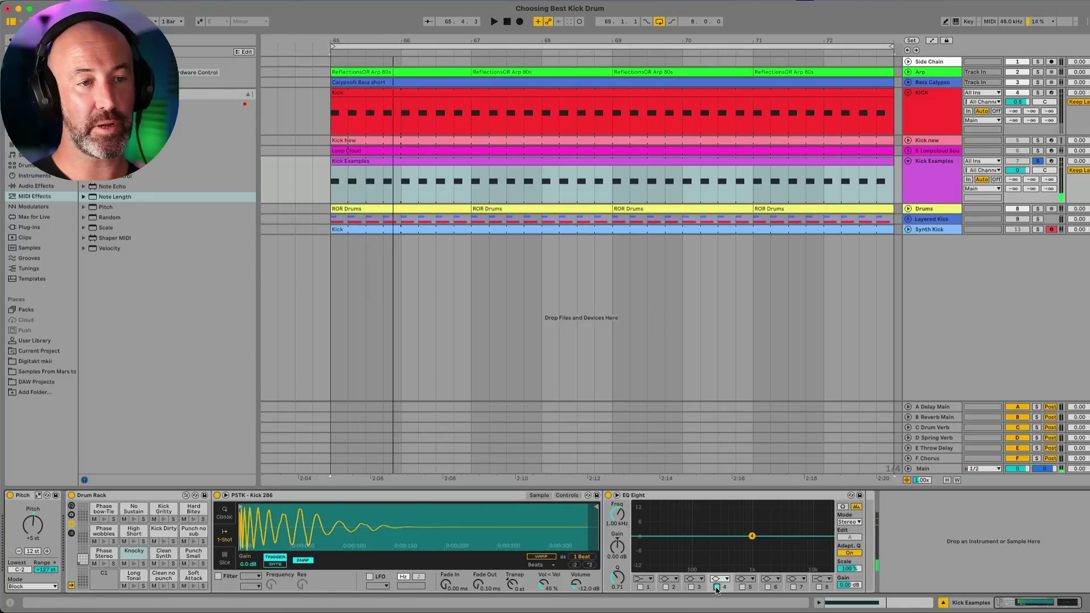
{"action": "mouse_move", "coordinate": [618, 516]}
{"action": "left_mouse_down"}
{"action": "mouse_move", "coordinate": [618, 556]}
{"action": "mouse_move", "coordinate": [617, 537]}
{"action": "left_mouse_up"}
{"action": "key", "text": "space"}
{"action": "key", "text": "space"}
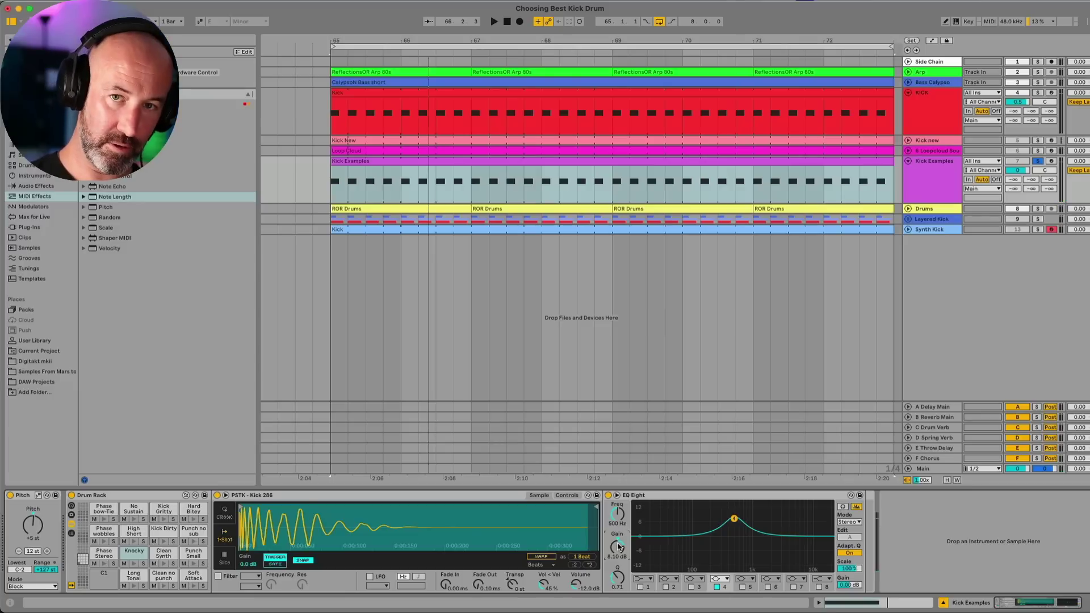
Audition the Knocky kick's 500 Hz boost and compare it with a gain of -8.00 dB during playback.
{"action": "key", "text": "space"}
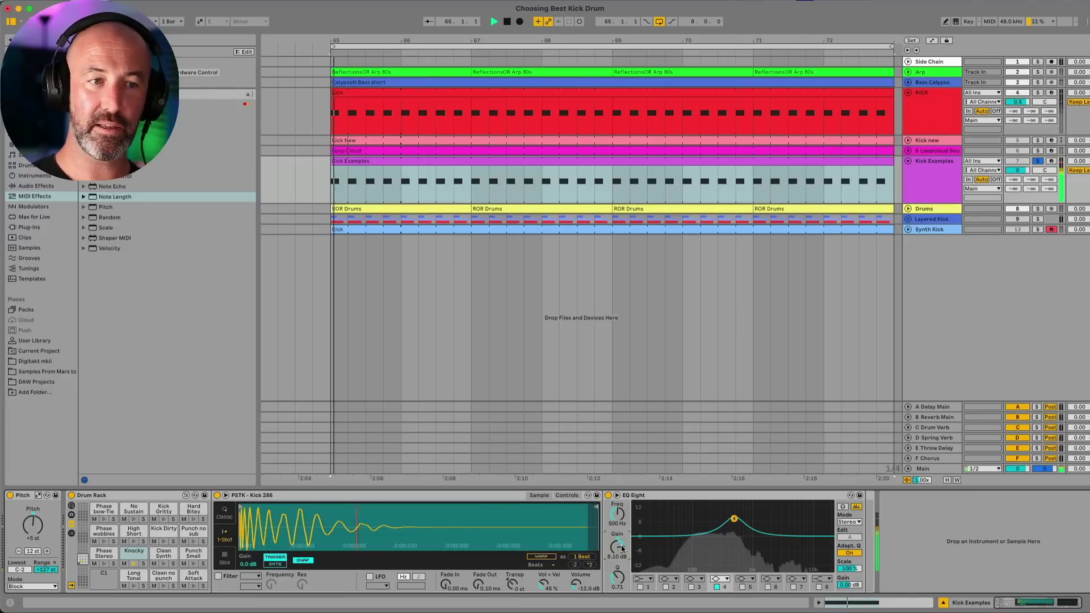
{"action": "left_click_drag", "start_coordinate": [619, 549], "coordinate": [619, 550]}
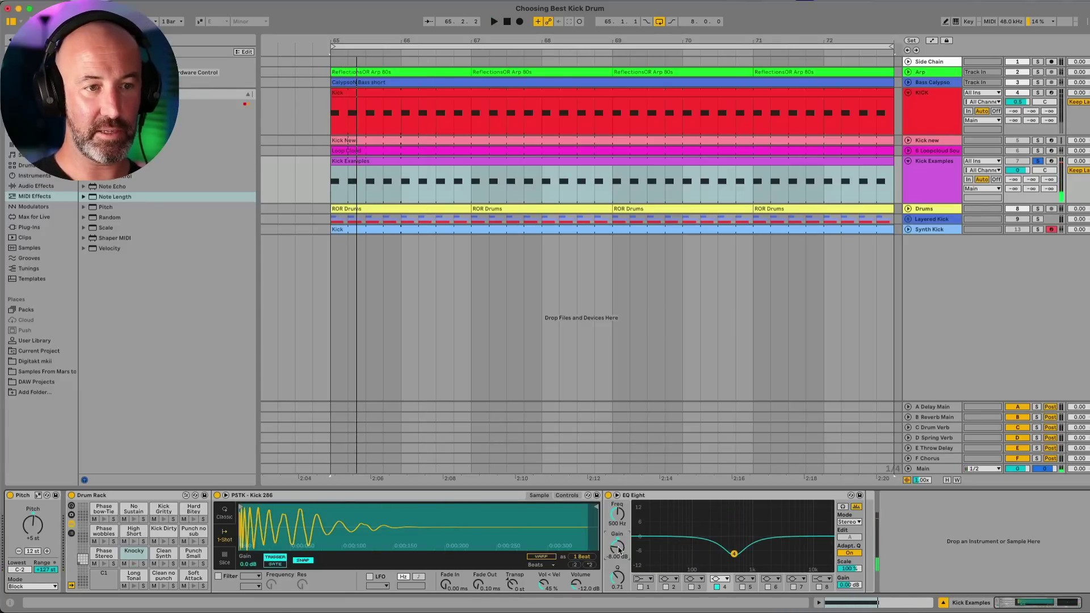
{"action": "key", "text": "space"}
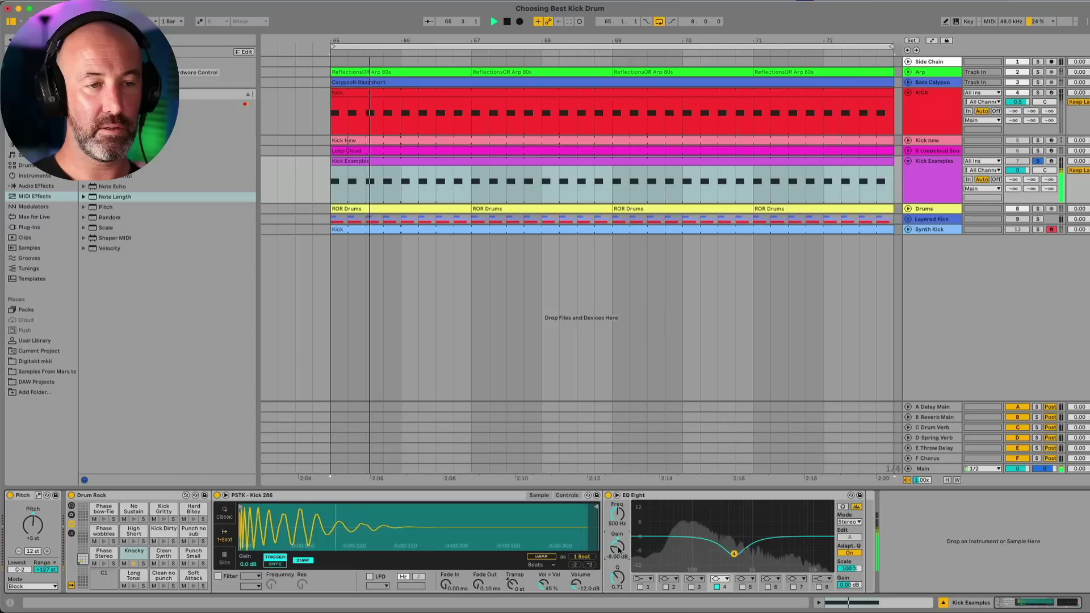
{"action": "left_click_drag", "start_coordinate": [619, 549], "coordinate": [618, 550]}
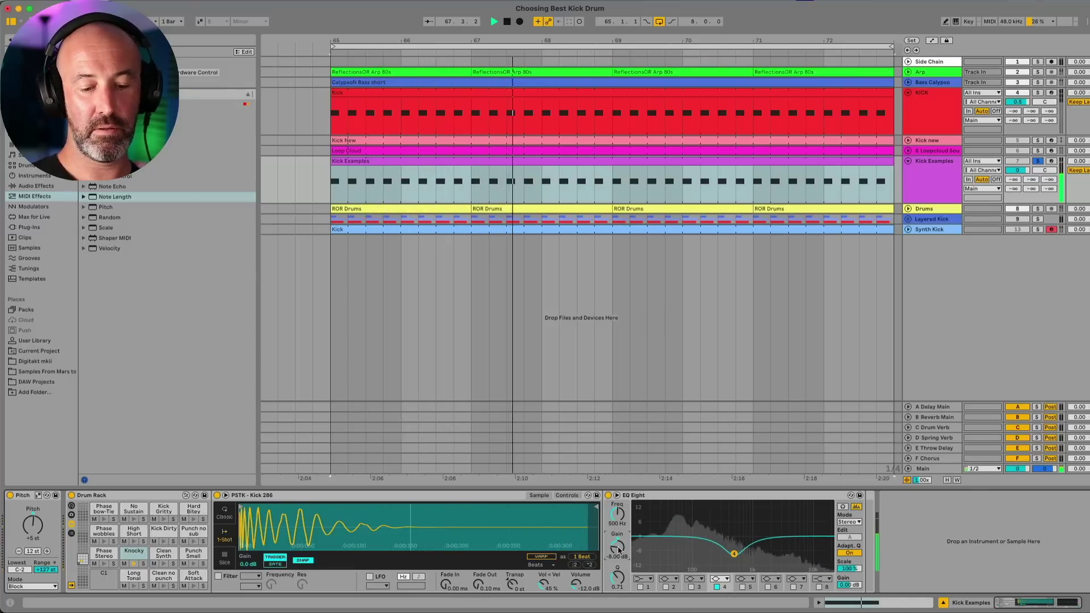
{"action": "key", "text": "space"}
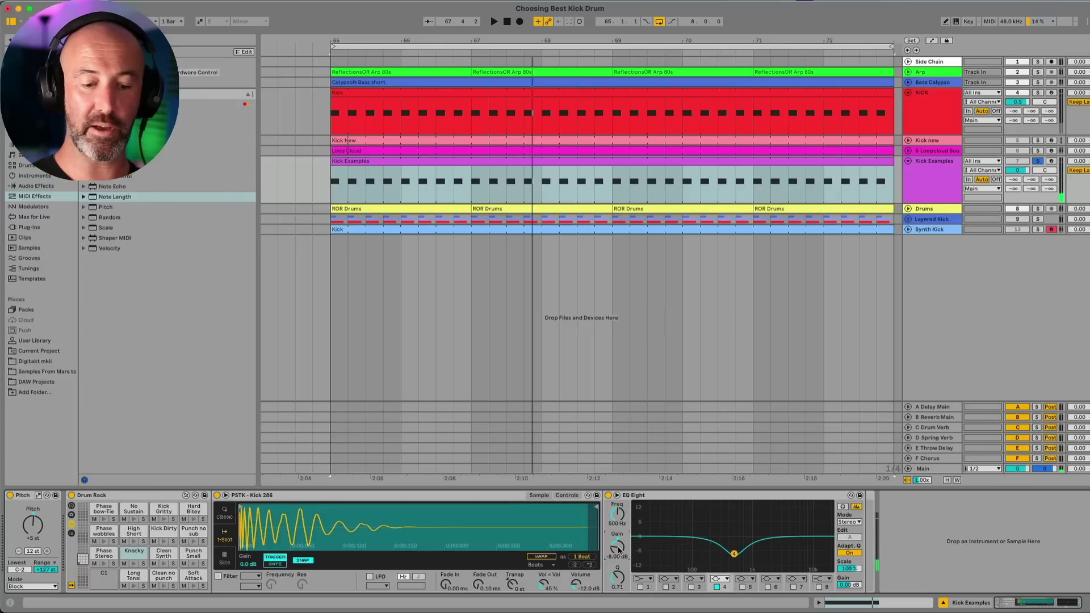
Compare an 8 dB cut on the Knocky kick's EQ Eight band 4 with flat gain, resetting it to 0.00 dB for playback.
{"action": "double_click", "coordinate": [618, 548]}
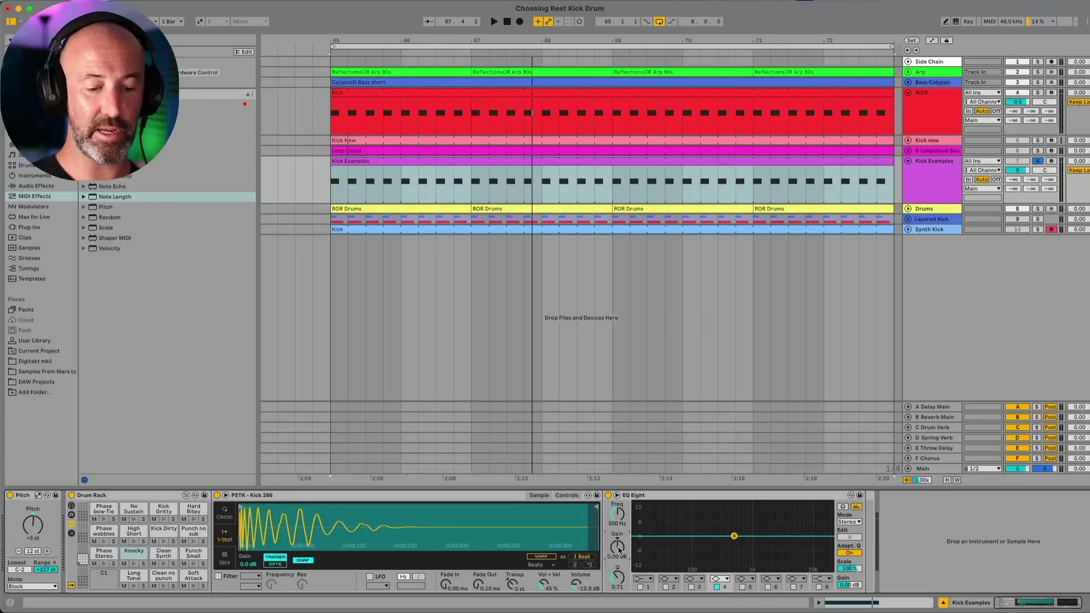
{"action": "type", "text": "-8"}
{"action": "key", "text": "Return"}
{"action": "double_click", "coordinate": [619, 548]}
{"action": "key", "text": "space"}
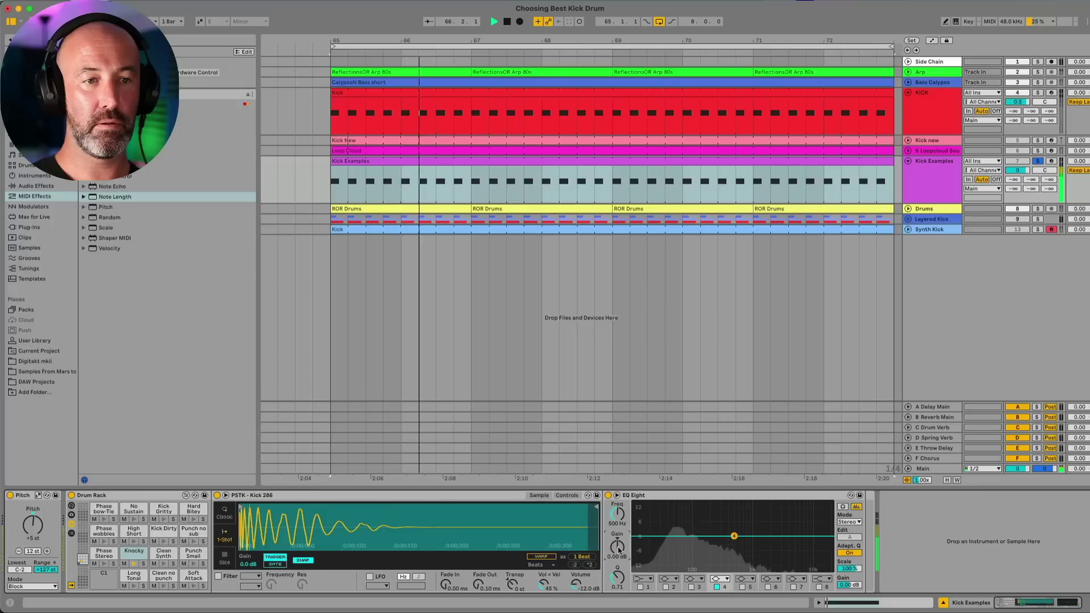
{"action": "double_click", "coordinate": [619, 549]}
{"action": "key", "text": "space"}
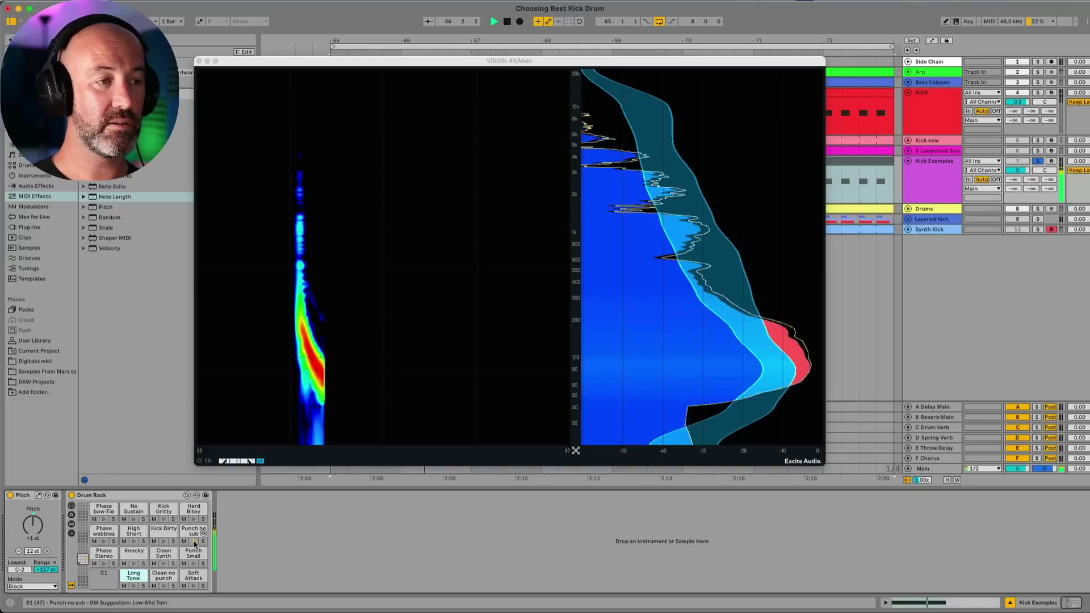
Audition the Soft Attack pad, and switch the Long Tonal pad's sampler to 1-Shot mode and back to Classic.
{"action": "left_click", "coordinate": [194, 587]}
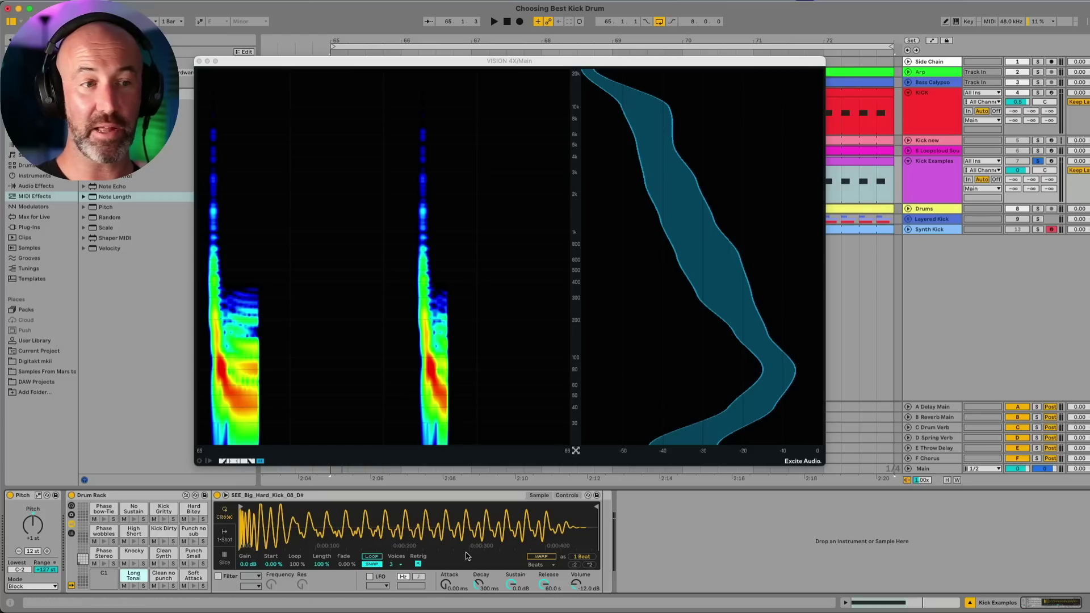
{"action": "left_click", "coordinate": [225, 536]}
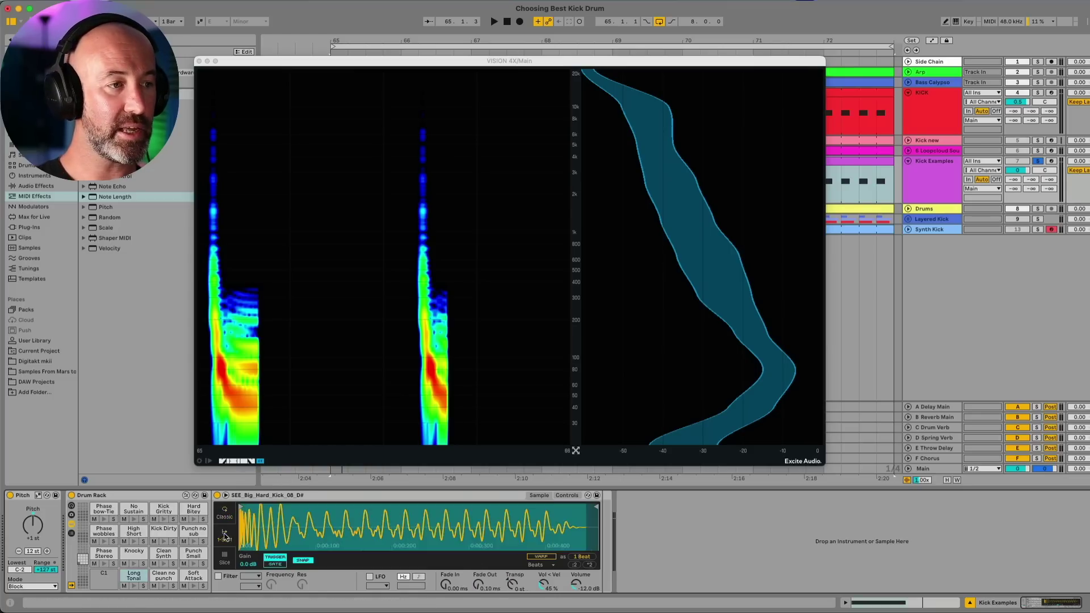
{"action": "left_click", "coordinate": [224, 518]}
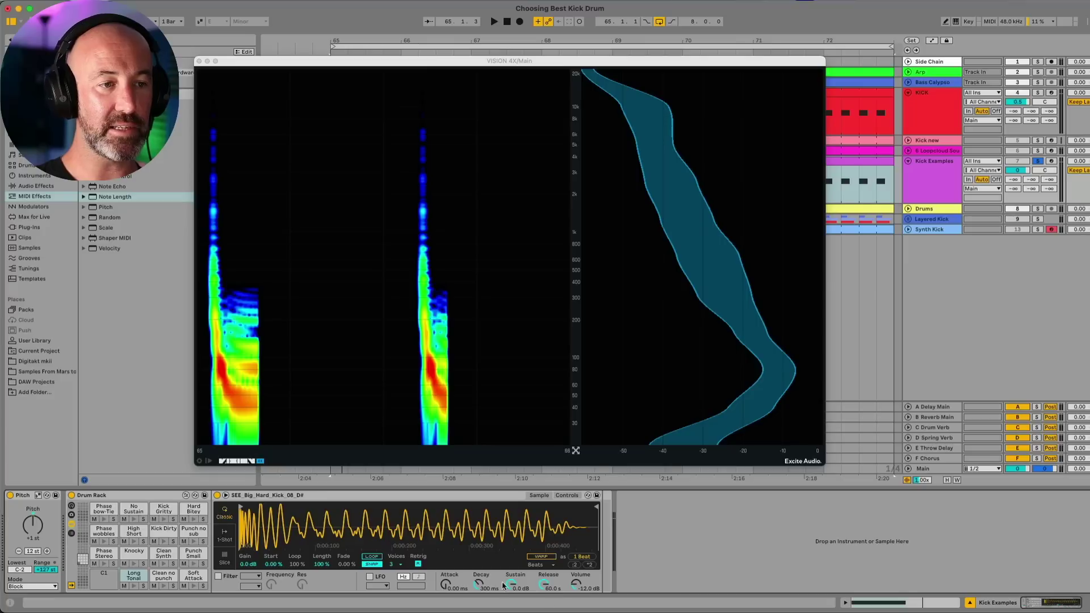
Display the Long Tonal sampler's amplitude envelope in its controls view and try a slower attack during playback.
{"action": "left_click", "coordinate": [567, 495]}
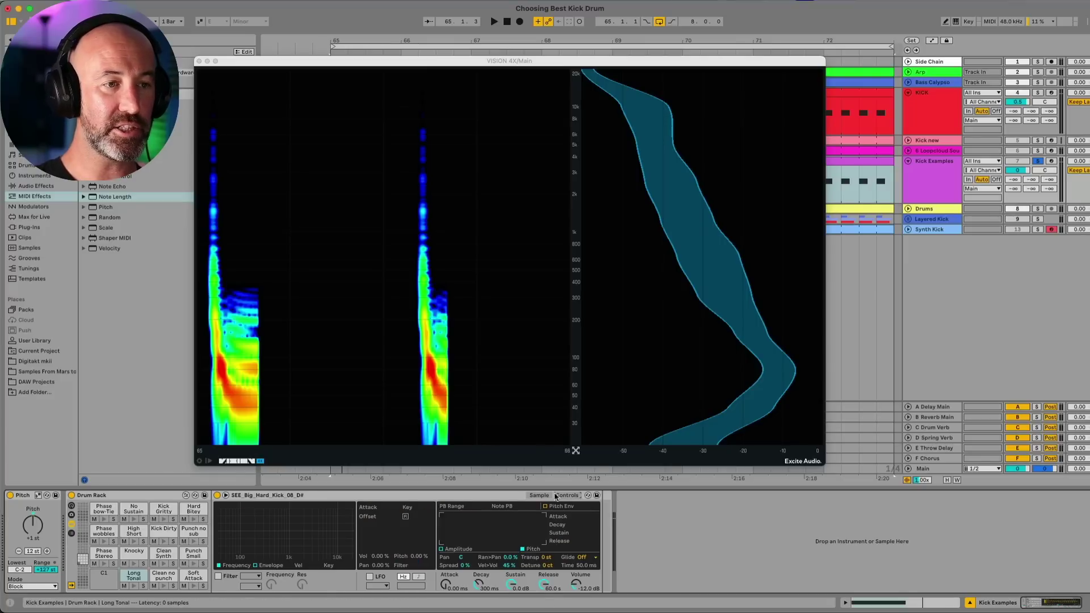
{"action": "left_click", "coordinate": [441, 548]}
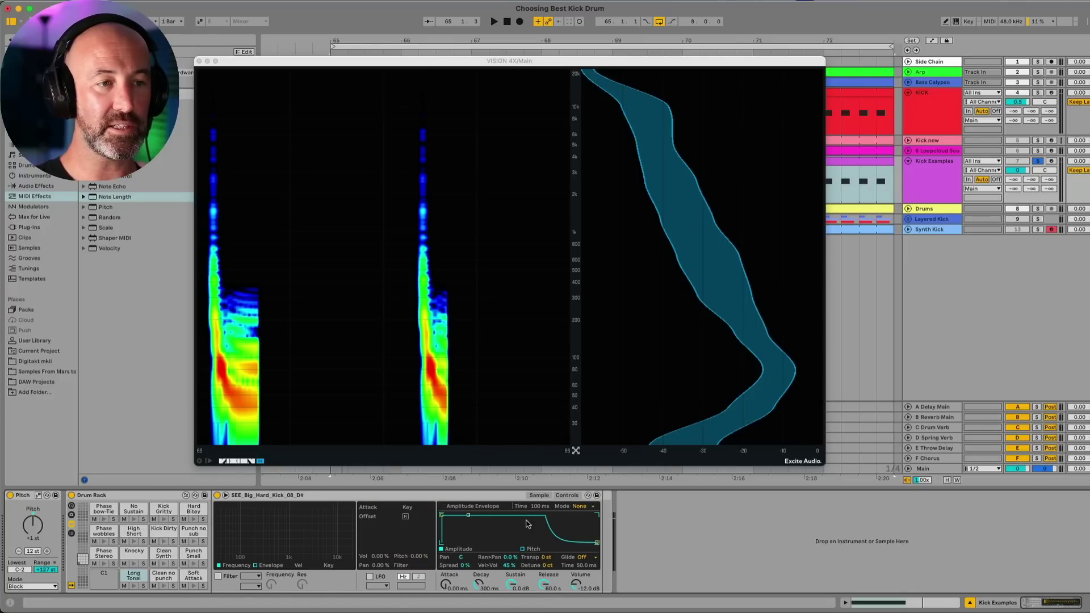
{"action": "left_click", "coordinate": [540, 496]}
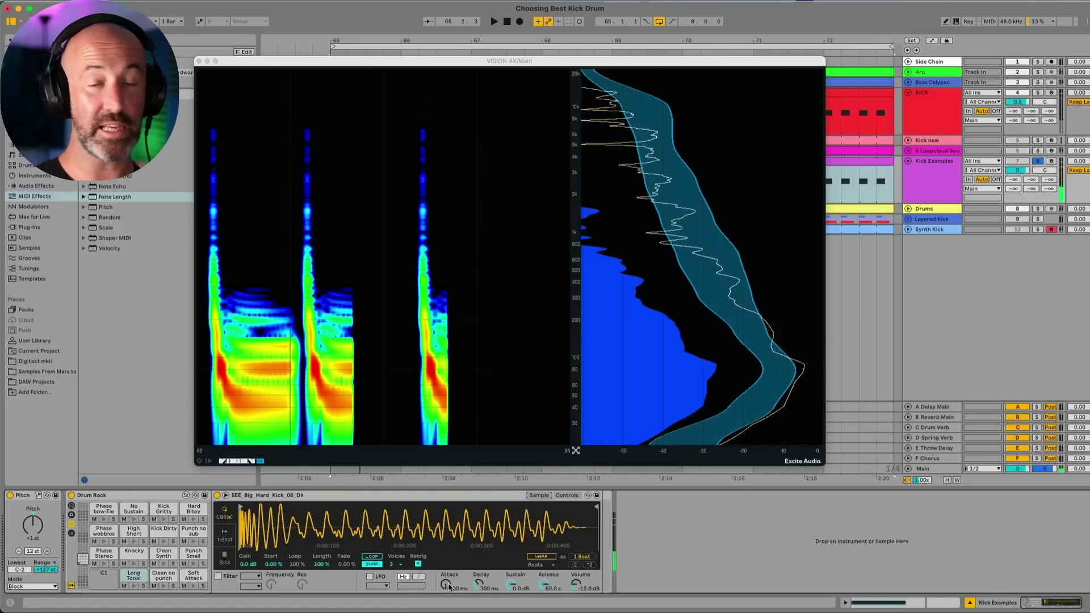
{"action": "left_click", "coordinate": [572, 496]}
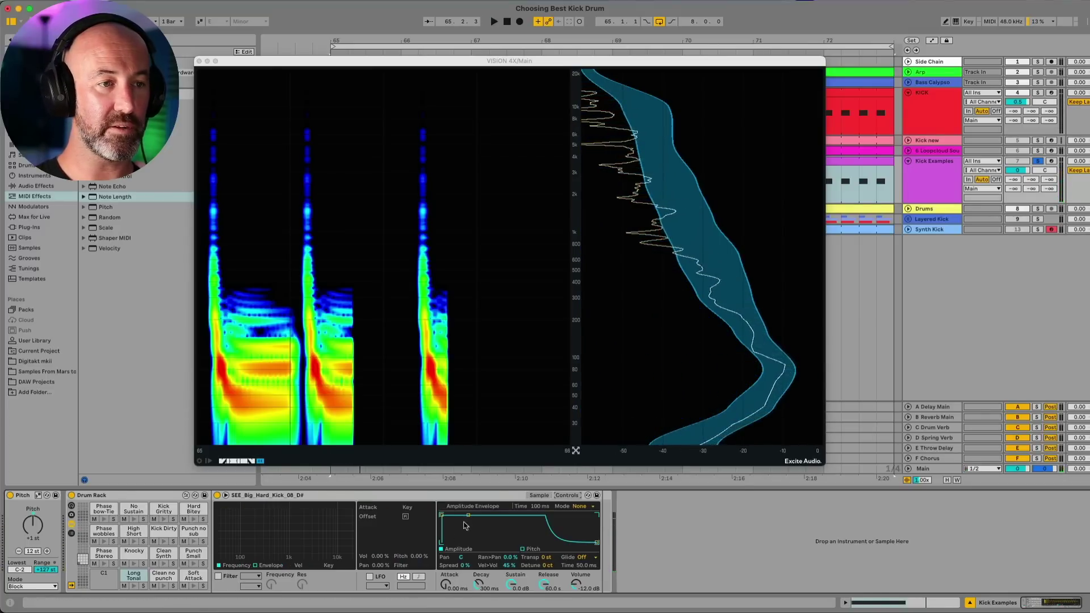
{"action": "mouse_move", "coordinate": [443, 583]}
{"action": "left_mouse_down"}
{"action": "mouse_move", "coordinate": [443, 564]}
{"action": "mouse_move", "coordinate": [445, 582]}
{"action": "left_mouse_up"}
{"action": "key", "text": "space"}
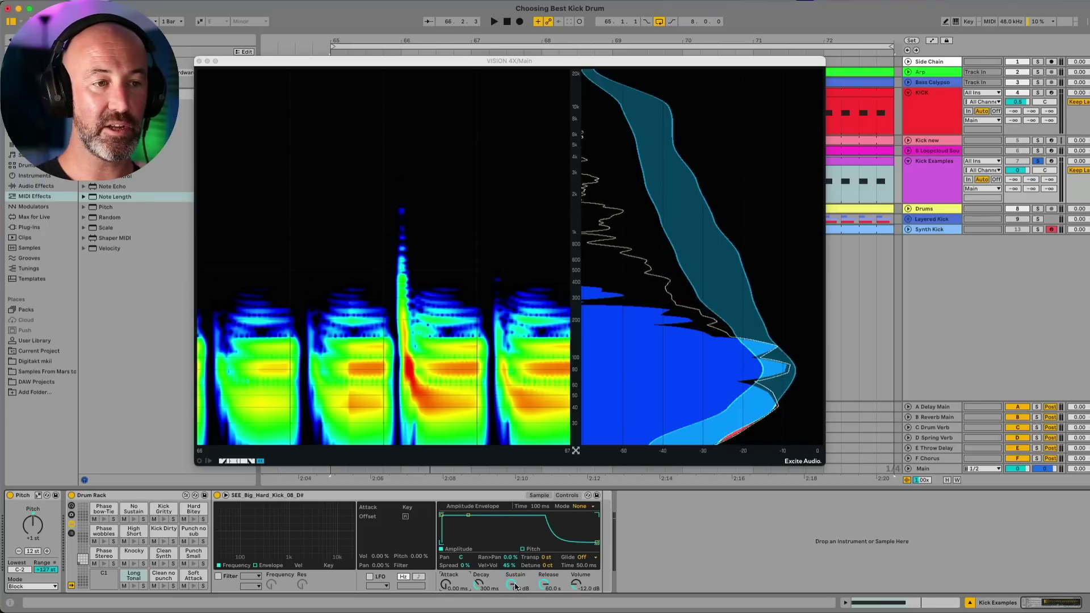
Shape the Long Tonal kick's tail during playback with a 245 ms release, a -23 dB sustain and a longer decay.
{"action": "key", "text": "space"}
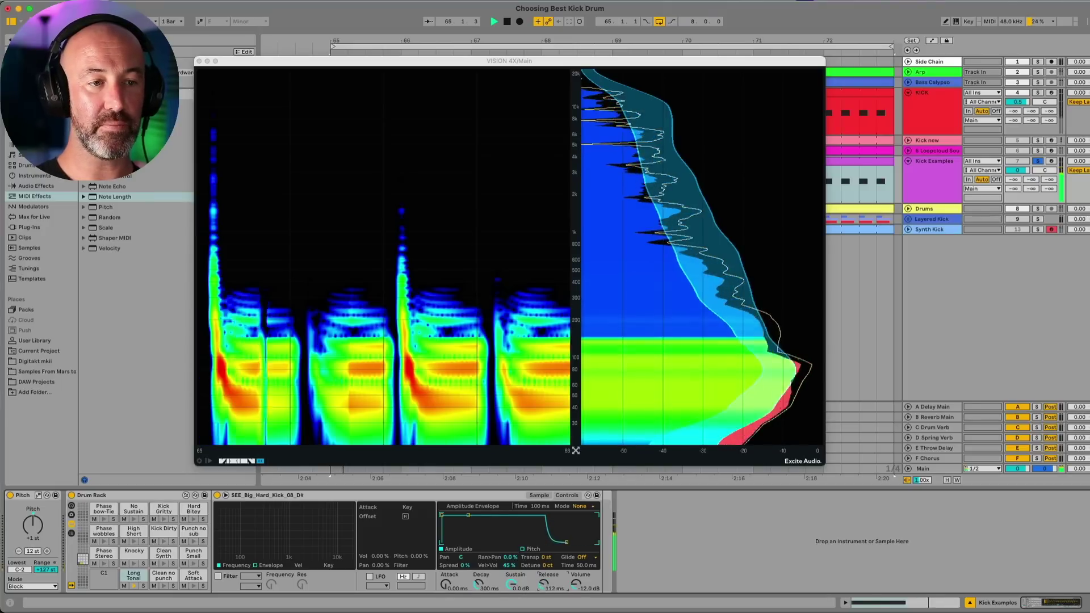
{"action": "left_click_drag", "start_coordinate": [543, 584], "coordinate": [543, 565]}
{"action": "key", "text": "space"}
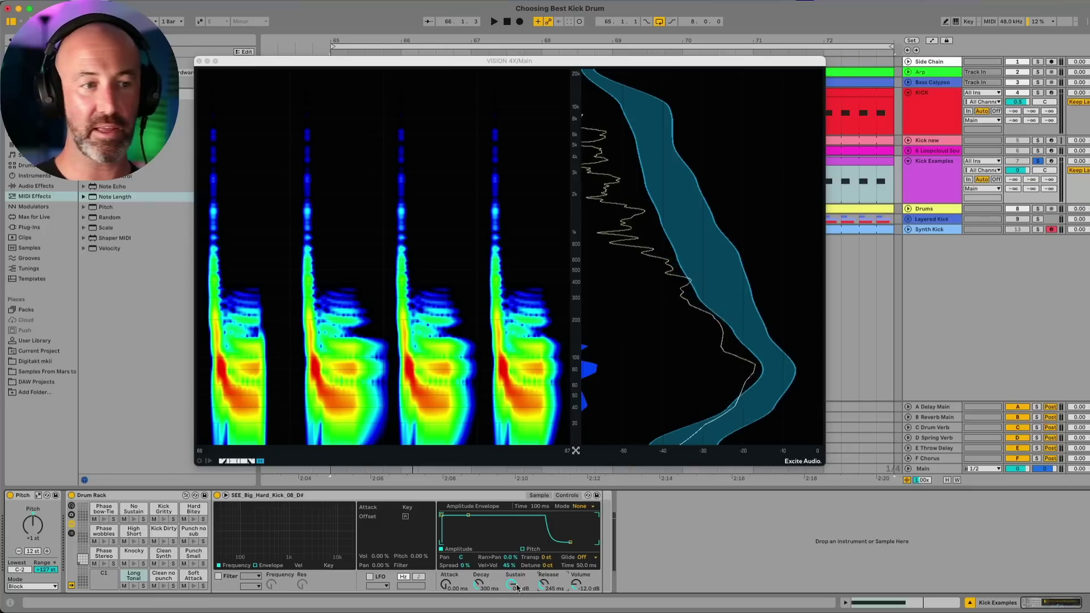
{"action": "key", "text": "space"}
{"action": "left_click_drag", "start_coordinate": [511, 585], "coordinate": [512, 559]}
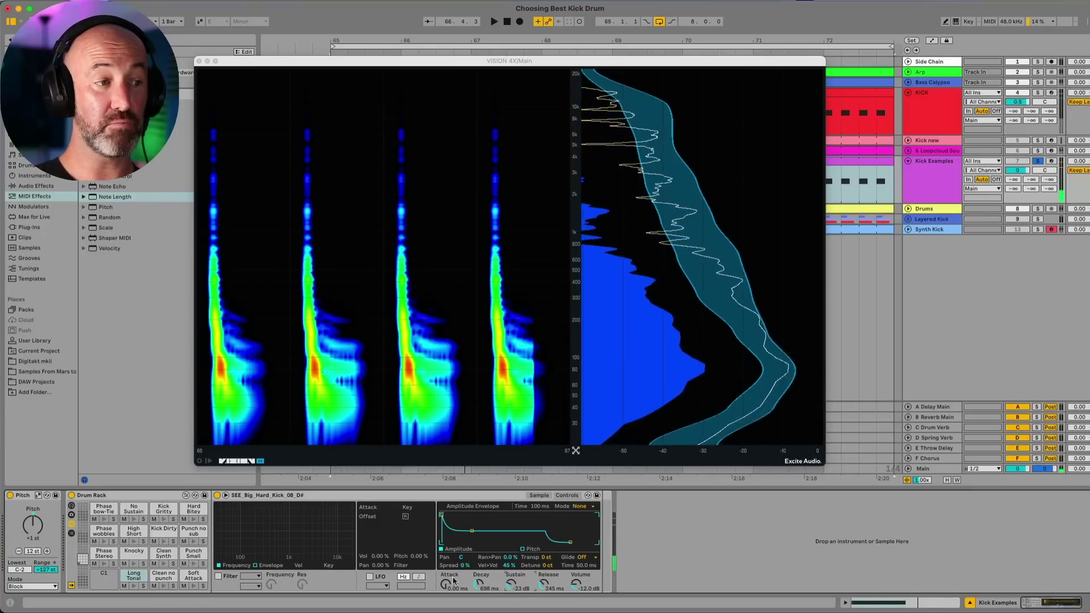
Select the No Sustain pad in the Kick Examples drum rack and audition it.
{"action": "left_click", "coordinate": [133, 510]}
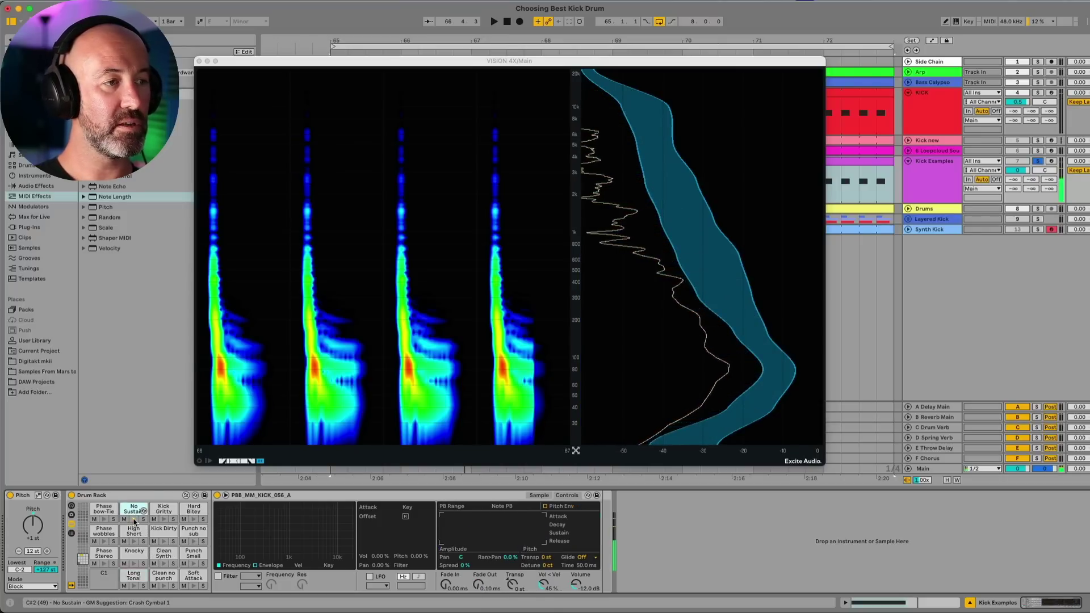